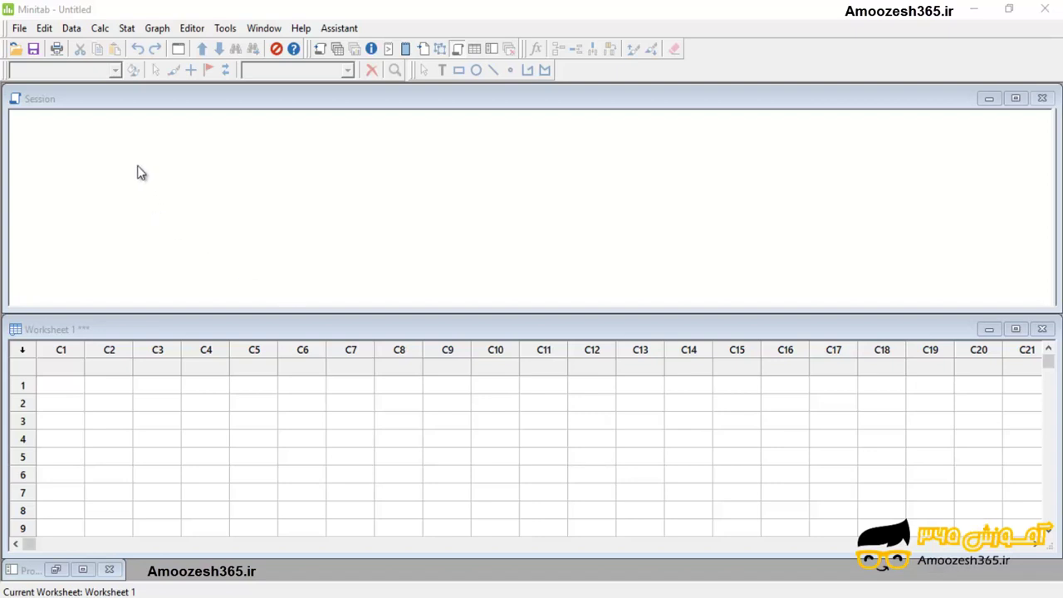
{"action": "left_click", "coordinate": [101, 30]}
{"action": "mouse_move", "coordinate": [151, 207]}
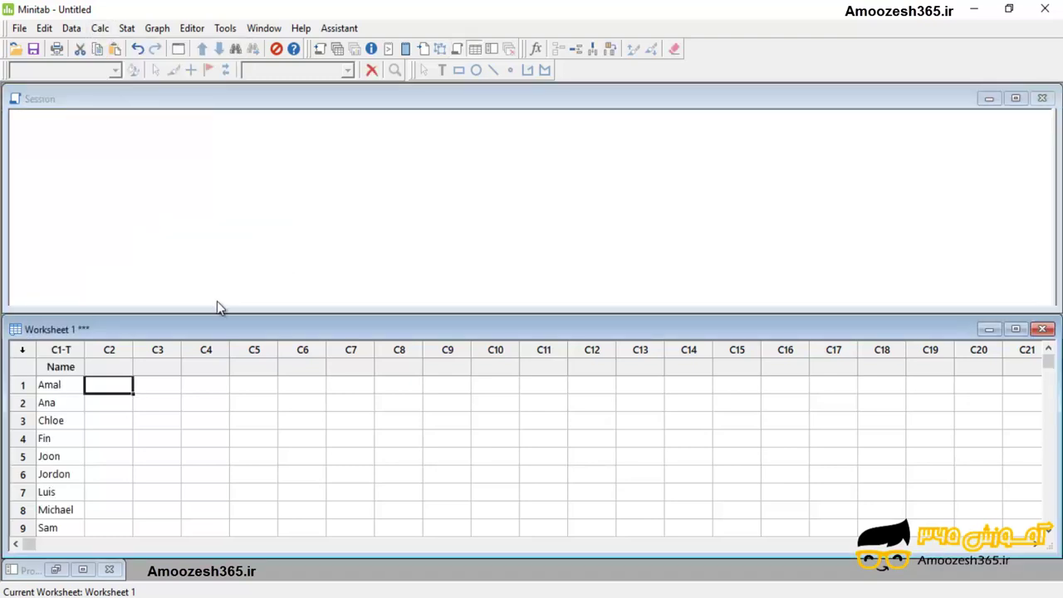
{"action": "left_click", "coordinate": [1048, 533]}
{"action": "left_click", "coordinate": [1049, 532]}
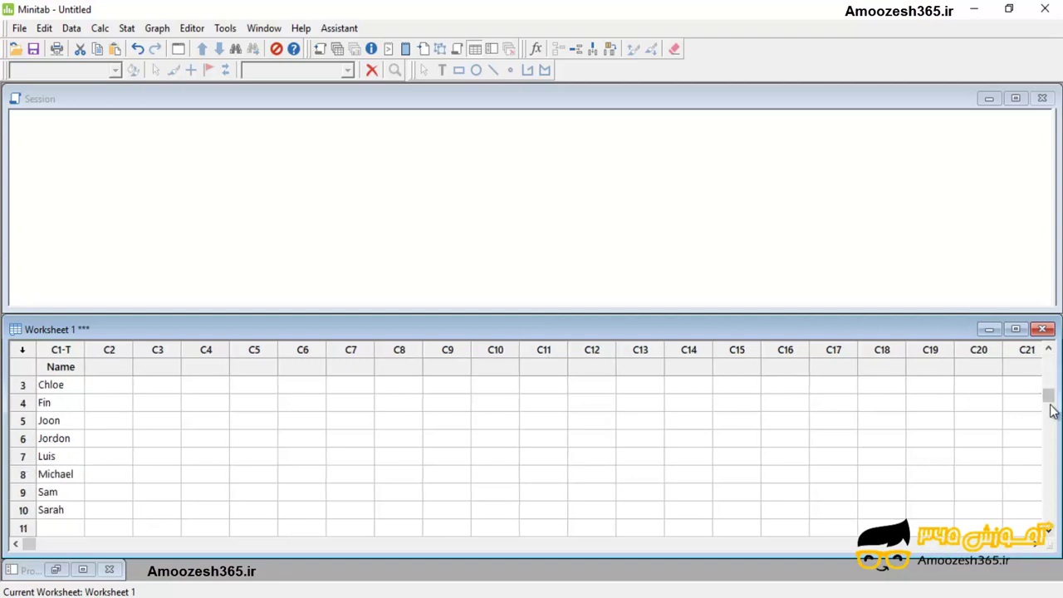
{"action": "left_click_drag", "start_coordinate": [1050, 396], "coordinate": [1049, 357]}
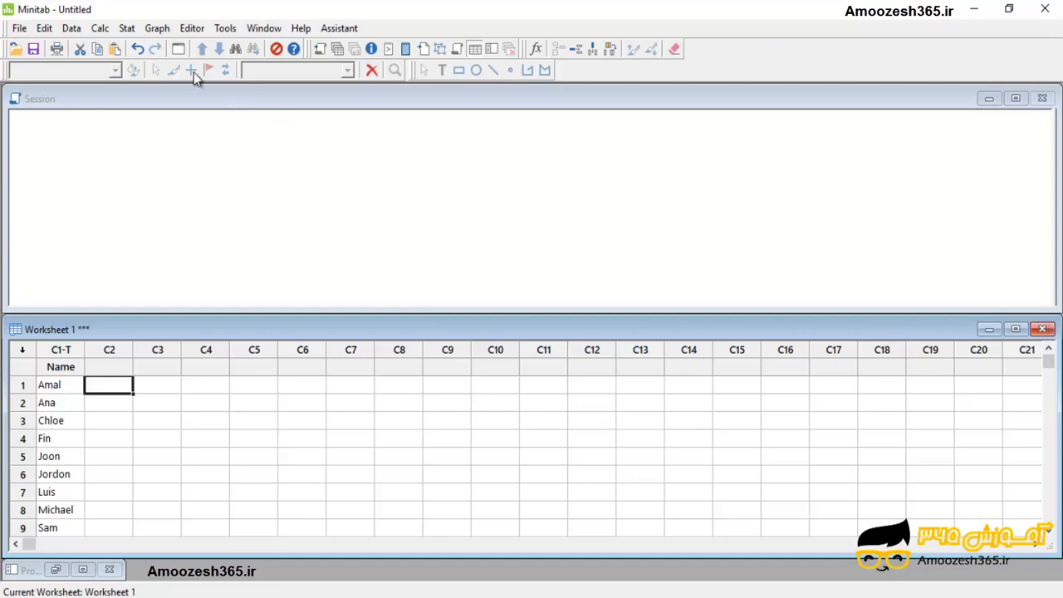
Step: Open the Sample From Columns random data dialog, reset its fields and examine its options before closing it
{"action": "left_click", "coordinate": [102, 30]}
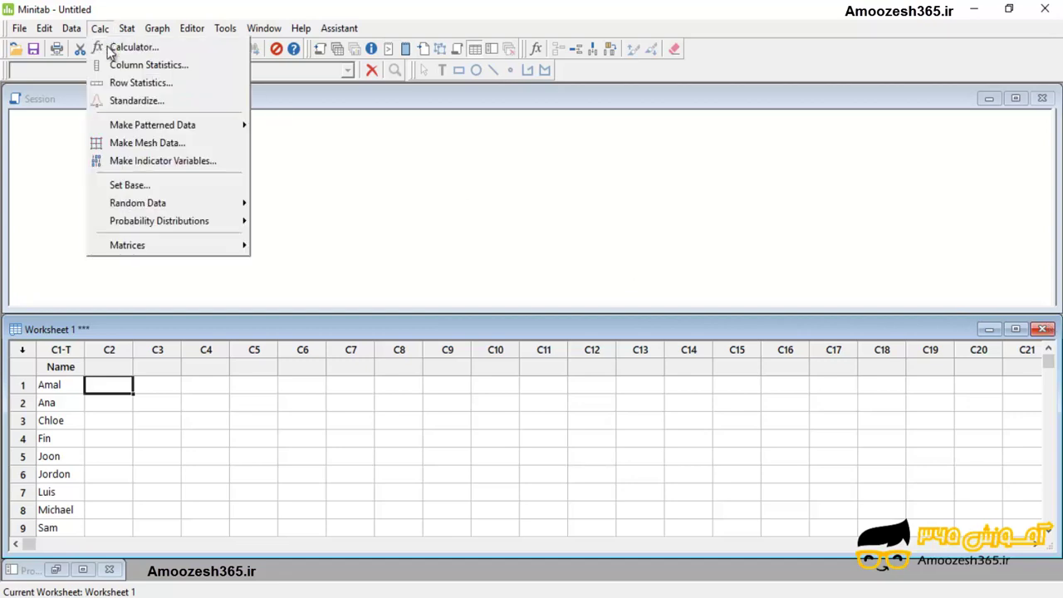
{"action": "mouse_move", "coordinate": [150, 203]}
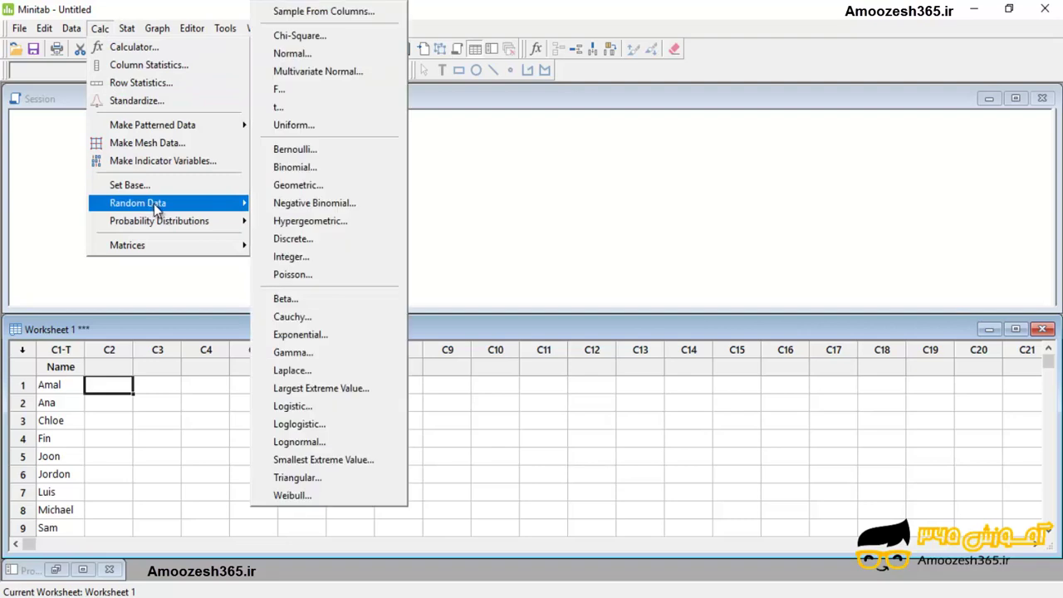
{"action": "left_click", "coordinate": [305, 14]}
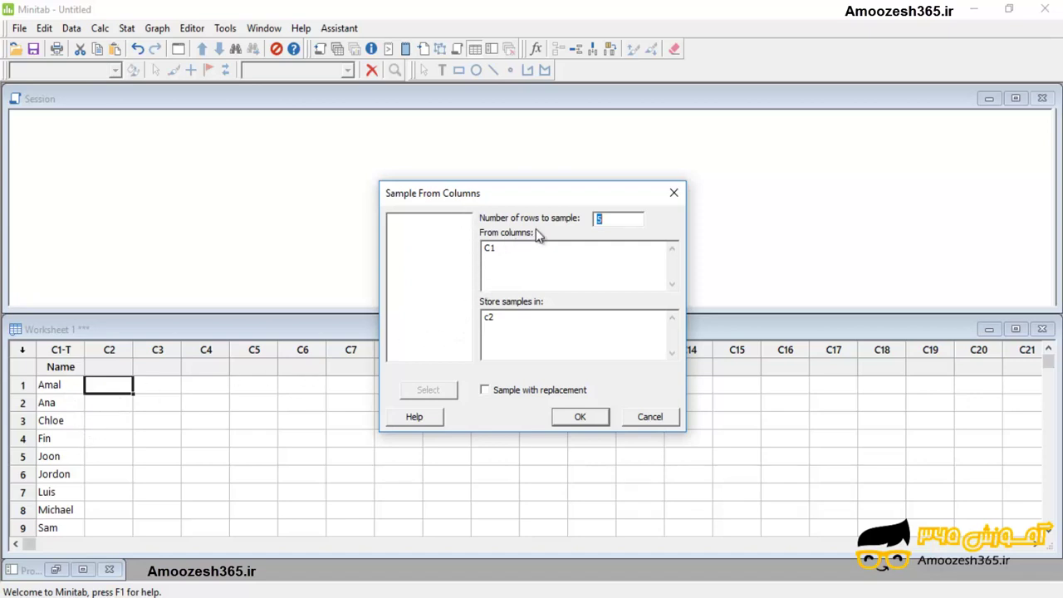
{"action": "key", "text": "F3"}
{"action": "mouse_move", "coordinate": [380, 181]}
{"action": "left_mouse_down"}
{"action": "mouse_move", "coordinate": [449, 303]}
{"action": "mouse_move", "coordinate": [594, 391]}
{"action": "mouse_move", "coordinate": [687, 434]}
{"action": "left_mouse_up"}
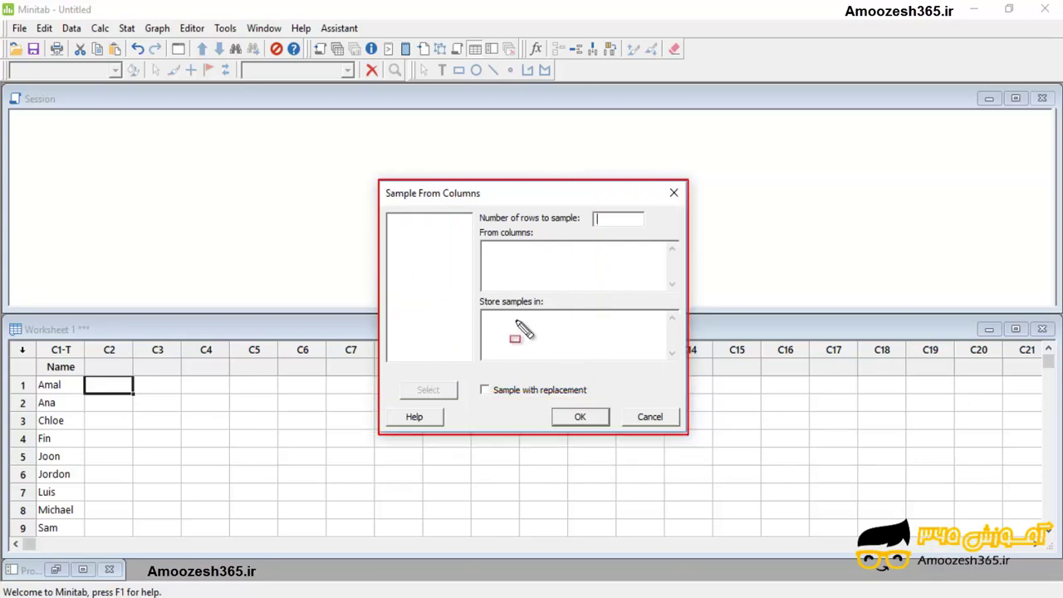
{"action": "left_click_drag", "start_coordinate": [385, 212], "coordinate": [475, 363]}
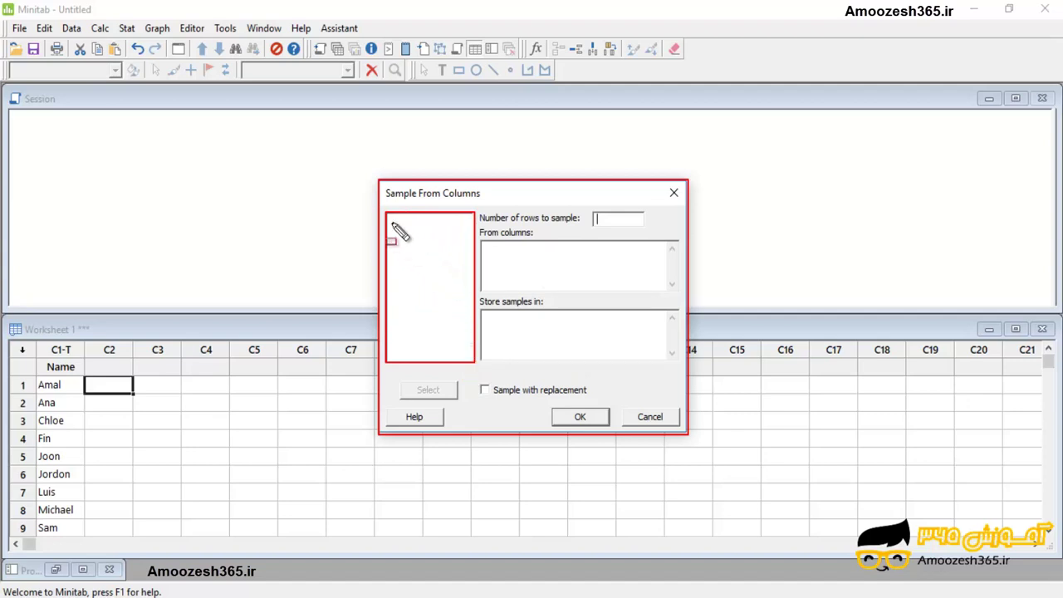
{"action": "mouse_move", "coordinate": [388, 215]}
{"action": "left_mouse_down"}
{"action": "mouse_move", "coordinate": [446, 244]}
{"action": "mouse_move", "coordinate": [505, 249]}
{"action": "mouse_move", "coordinate": [475, 240]}
{"action": "left_mouse_up"}
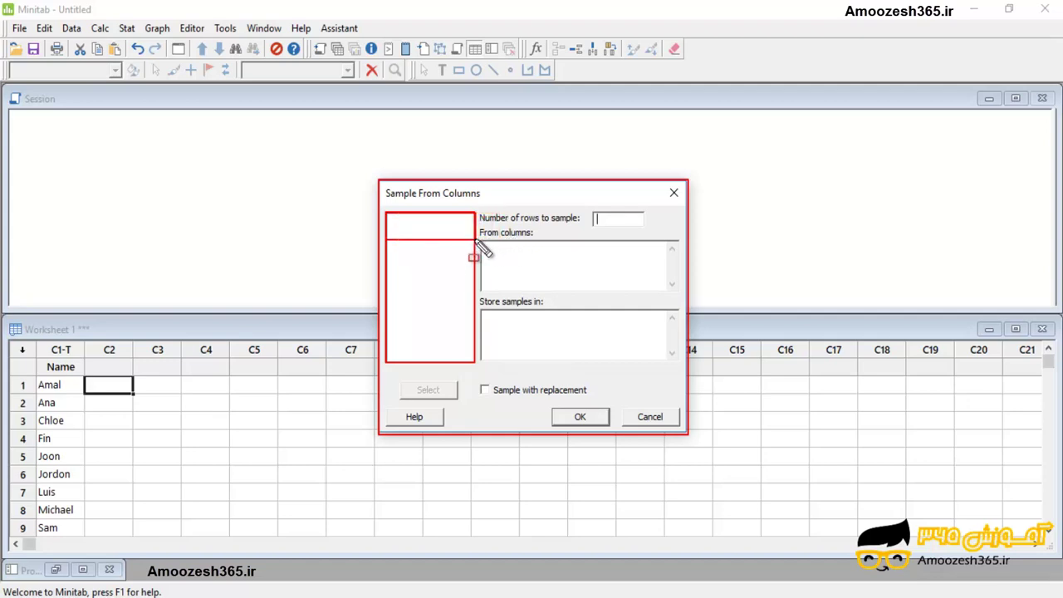
{"action": "key", "text": "e"}
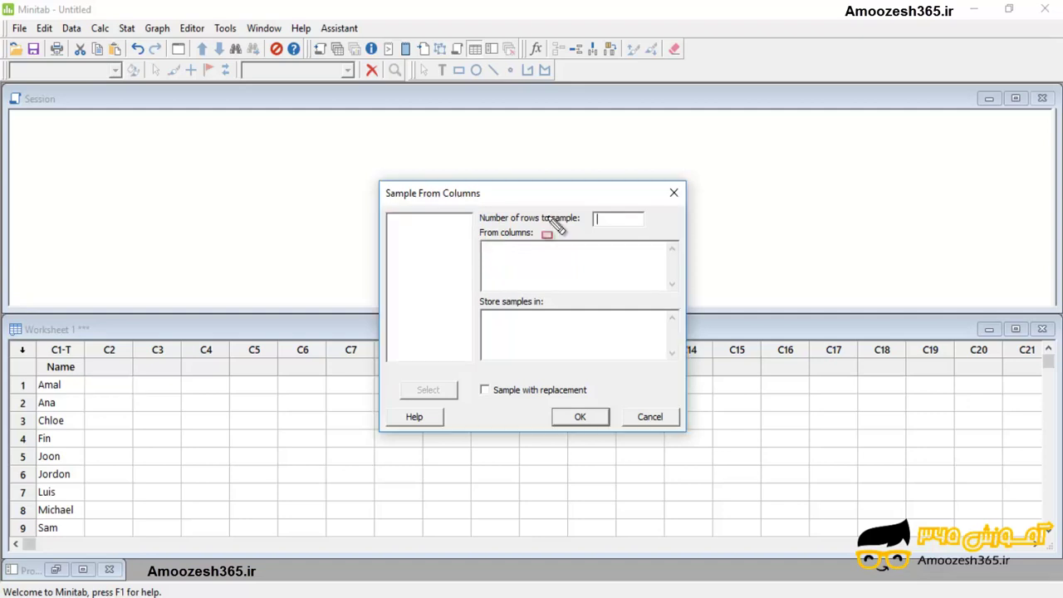
{"action": "mouse_move", "coordinate": [475, 206]}
{"action": "left_mouse_down"}
{"action": "mouse_move", "coordinate": [561, 234]}
{"action": "mouse_move", "coordinate": [655, 229]}
{"action": "left_mouse_up"}
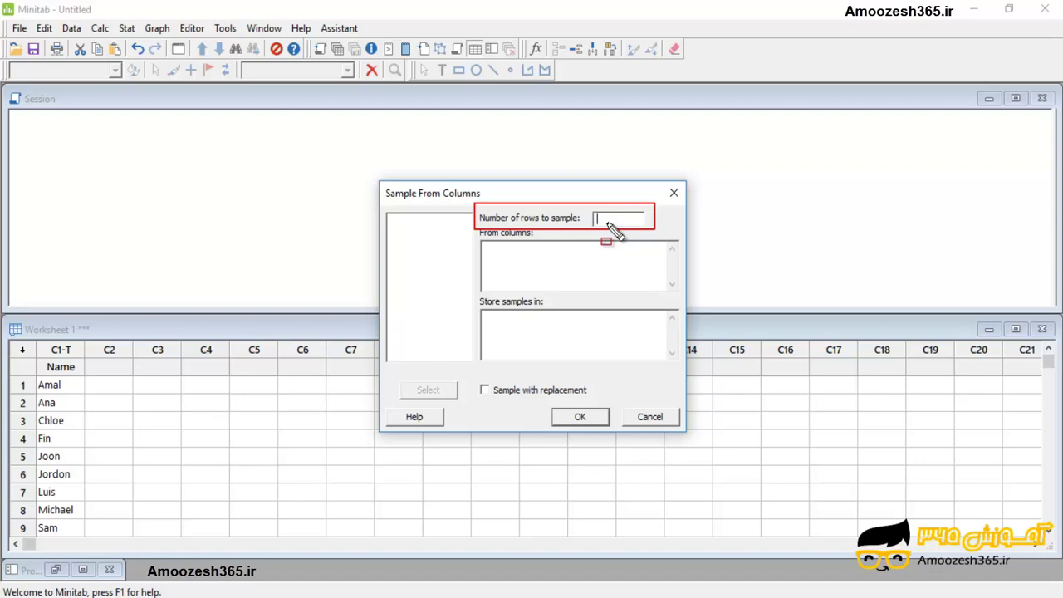
{"action": "key", "text": "Escape"}
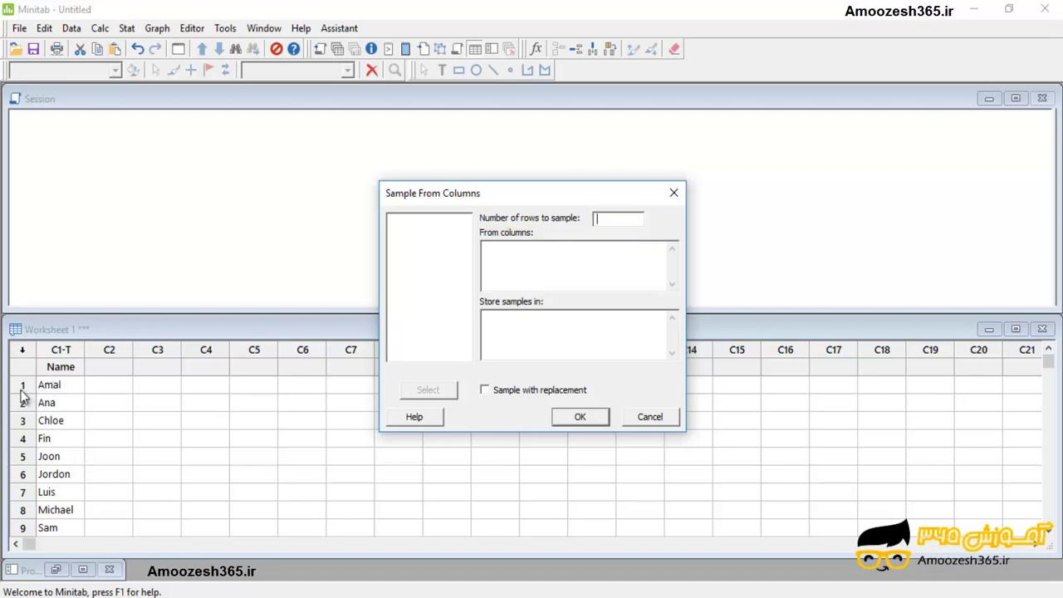
{"action": "left_click_drag", "start_coordinate": [34, 376], "coordinate": [84, 535]}
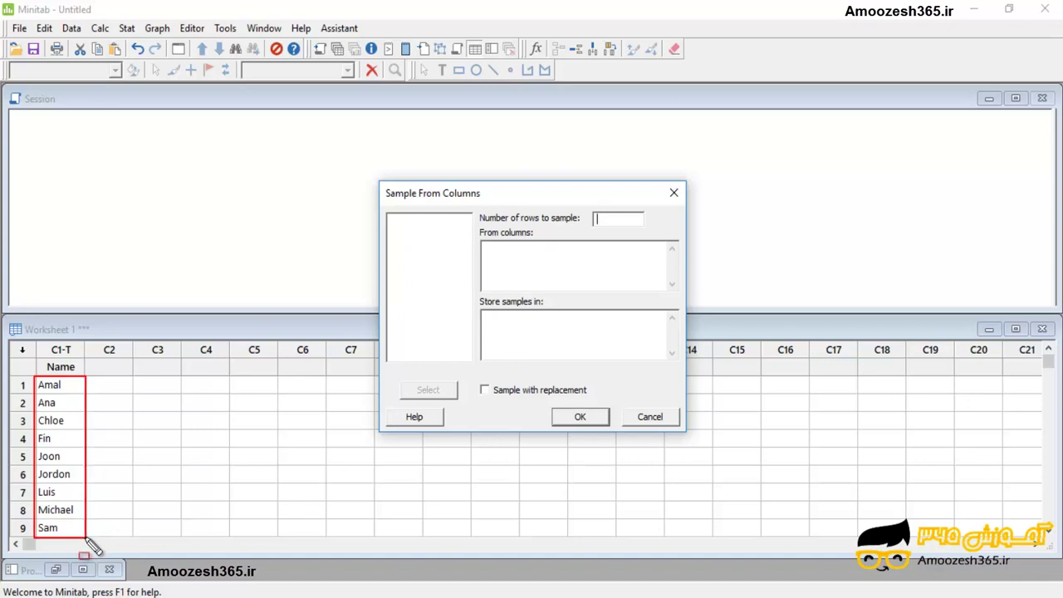
{"action": "key", "text": "Escape"}
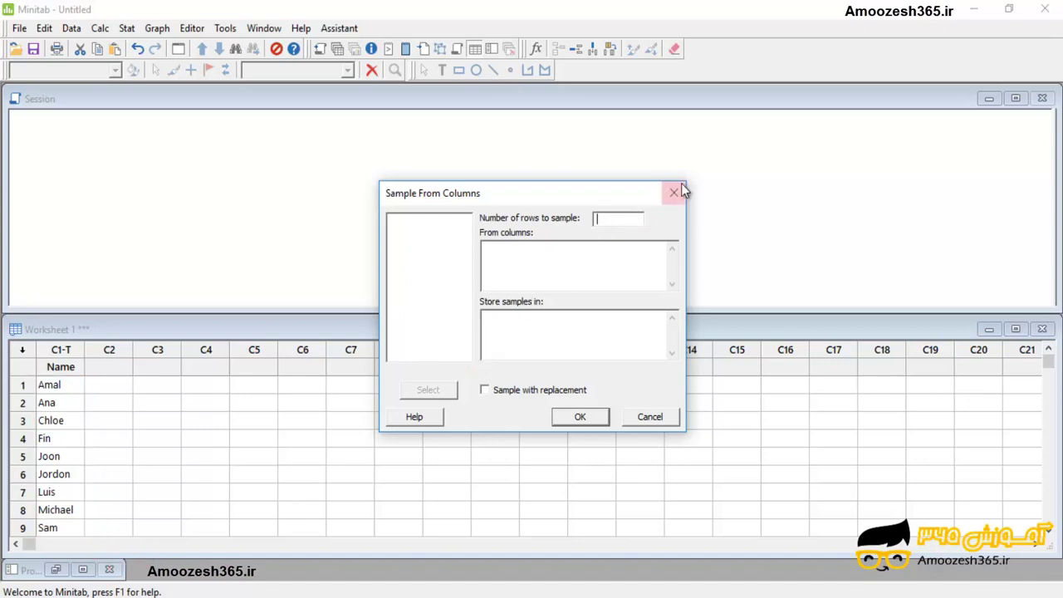
{"action": "left_click", "coordinate": [673, 193]}
Step: Maximize Worksheet 1 to review the whole Name column, and restore the window layout
{"action": "left_click", "coordinate": [1015, 330]}
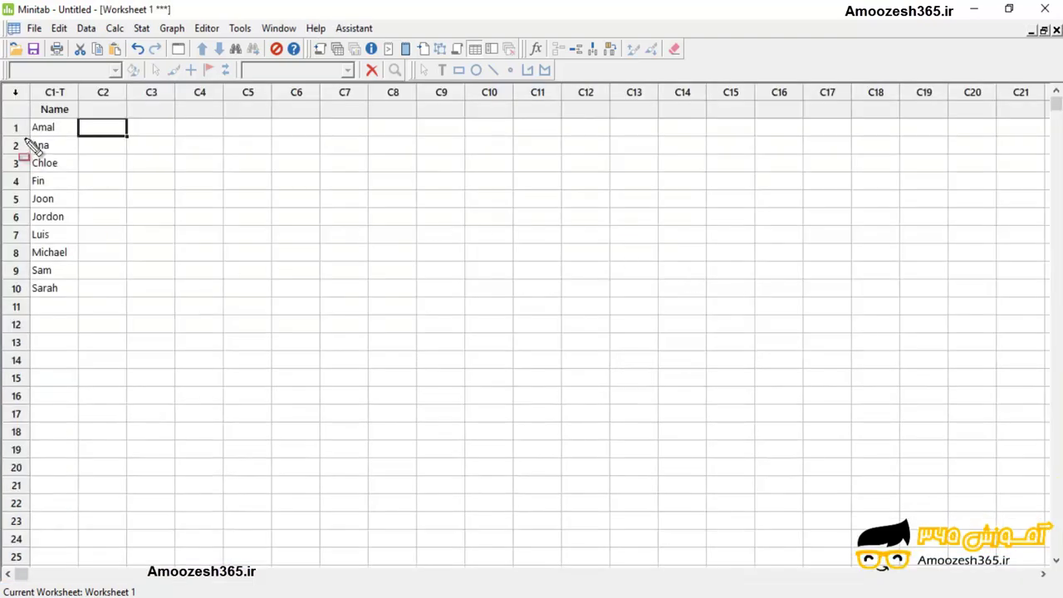
{"action": "mouse_move", "coordinate": [29, 115]}
{"action": "left_mouse_down"}
{"action": "mouse_move", "coordinate": [88, 307]}
{"action": "mouse_move", "coordinate": [21, 299]}
{"action": "mouse_move", "coordinate": [30, 291]}
{"action": "left_mouse_up"}
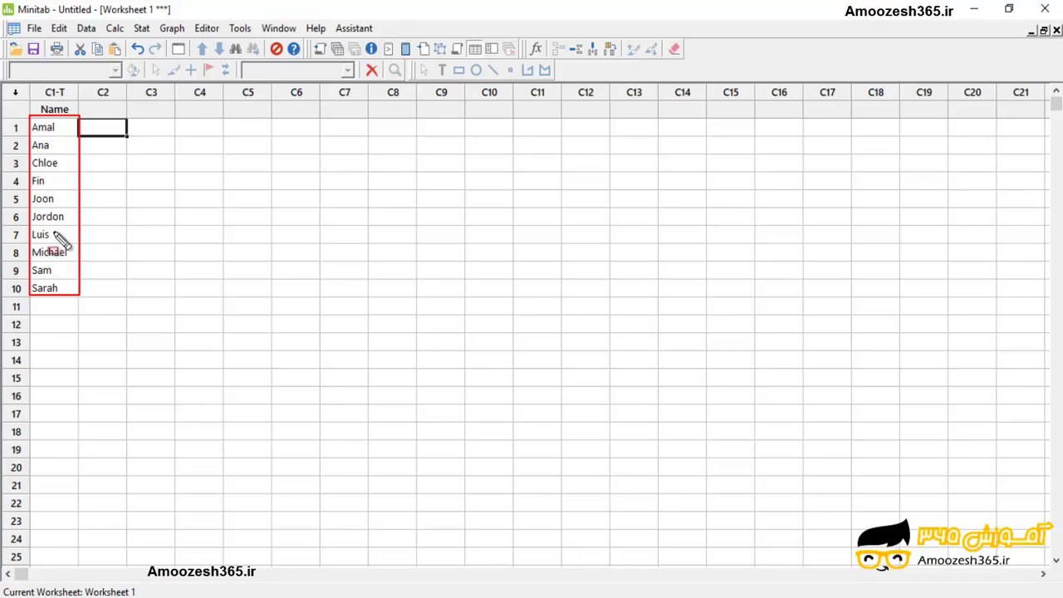
{"action": "mouse_move", "coordinate": [79, 116]}
{"action": "left_mouse_down"}
{"action": "mouse_move", "coordinate": [126, 219]}
{"action": "mouse_move", "coordinate": [126, 207]}
{"action": "left_mouse_up"}
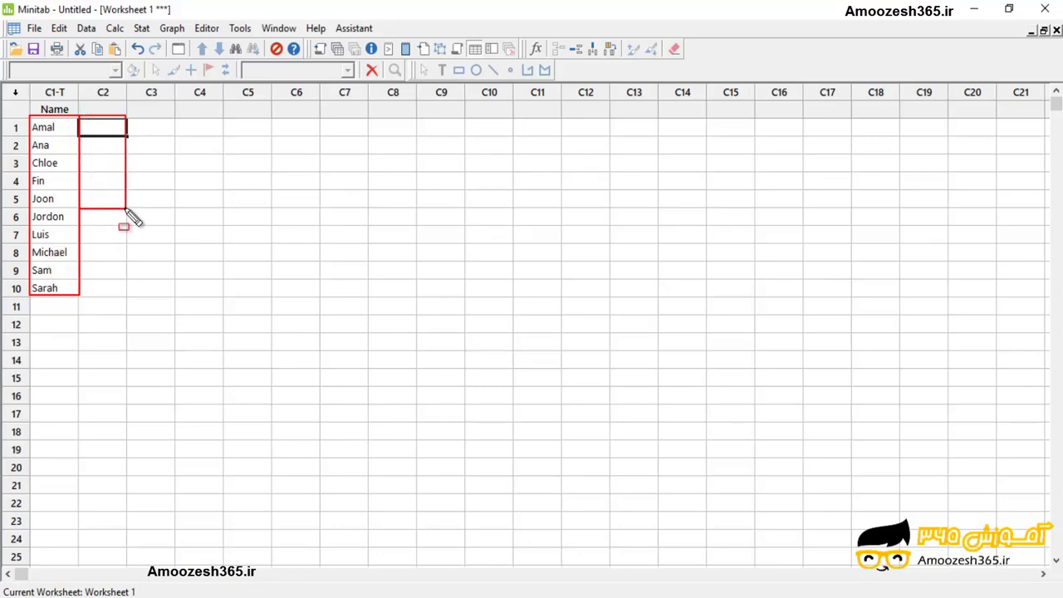
{"action": "key", "text": "Escape"}
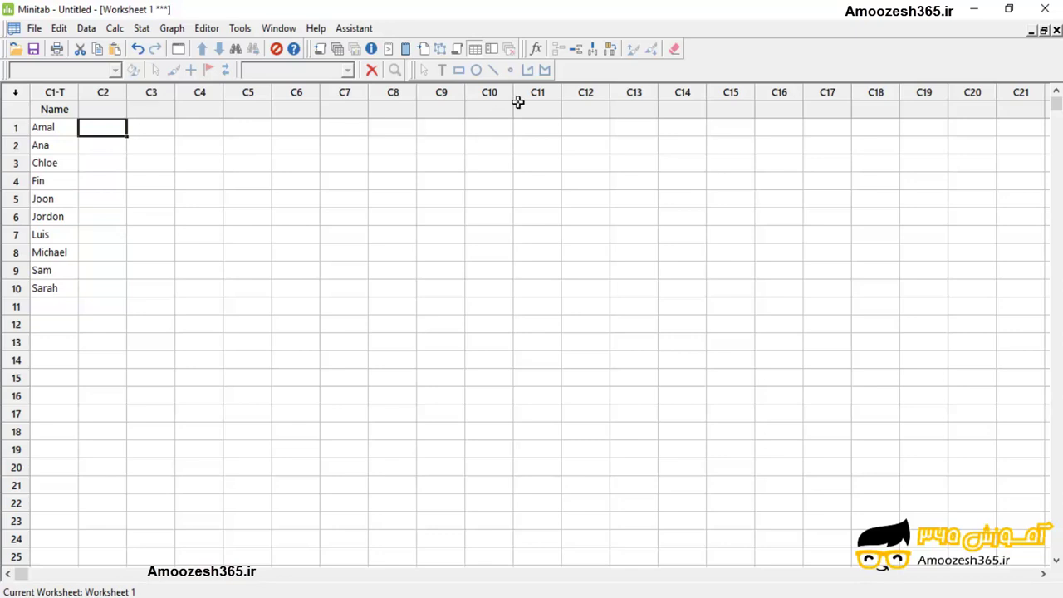
{"action": "left_click", "coordinate": [1044, 31]}
Step: Set up a Sample From Columns draw of 5 rows with the Name column as the source
{"action": "left_click", "coordinate": [100, 28]}
{"action": "mouse_move", "coordinate": [218, 203]}
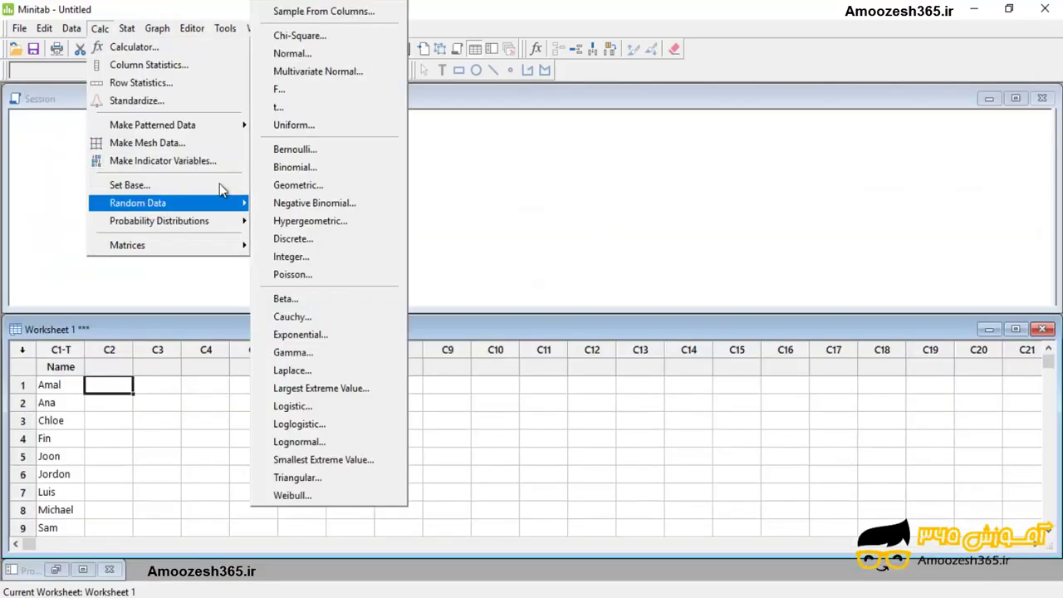
{"action": "left_click", "coordinate": [324, 11]}
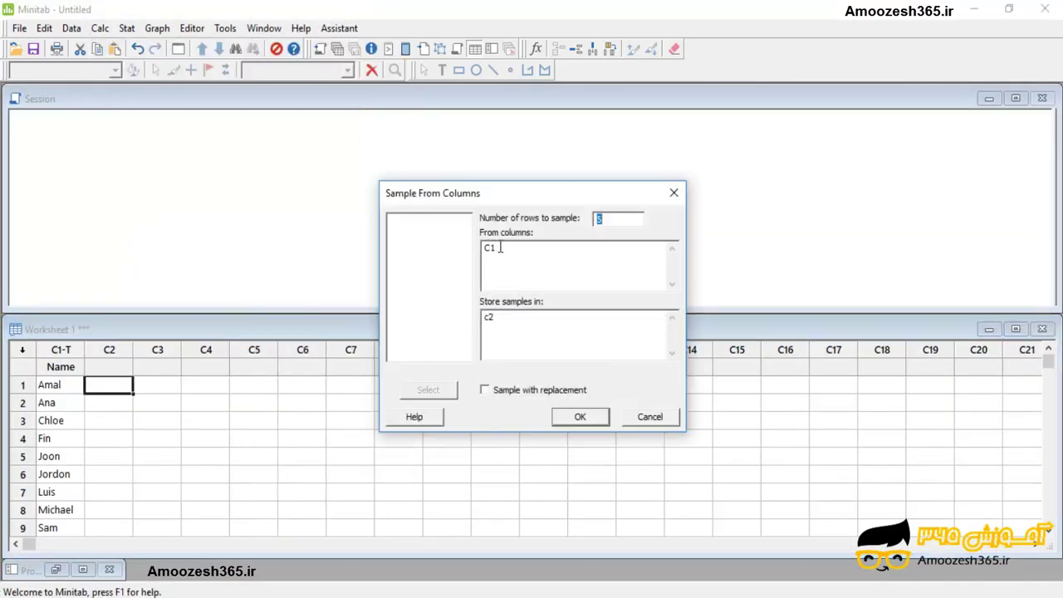
{"action": "left_click", "coordinate": [597, 219]}
{"action": "mouse_move", "coordinate": [520, 244]}
{"action": "left_mouse_down"}
{"action": "mouse_move", "coordinate": [573, 303]}
{"action": "mouse_move", "coordinate": [686, 299]}
{"action": "left_mouse_up"}
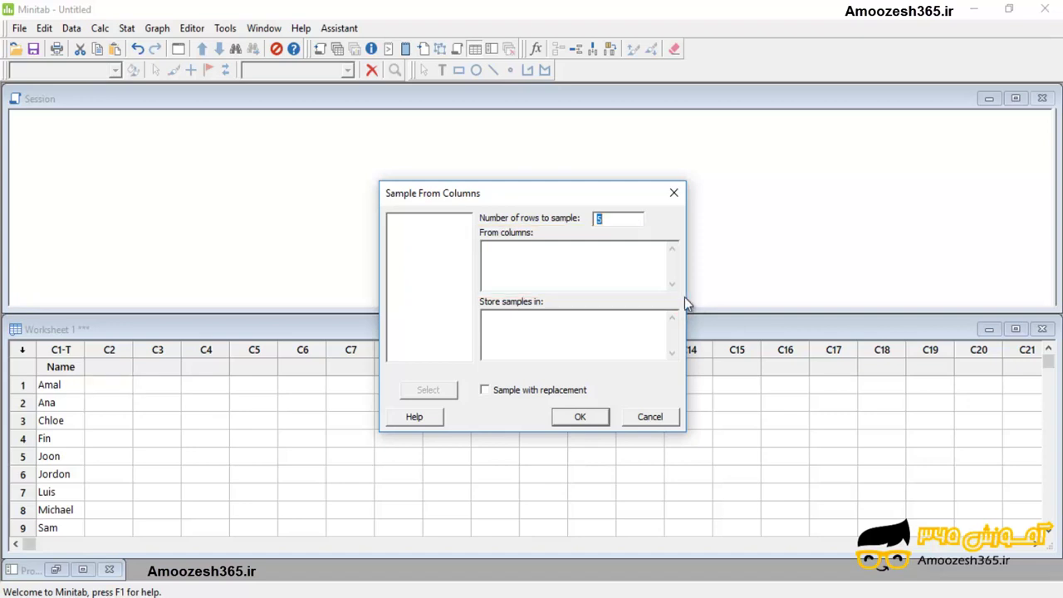
{"action": "left_click", "coordinate": [490, 253]}
{"action": "double_click", "coordinate": [419, 221]}
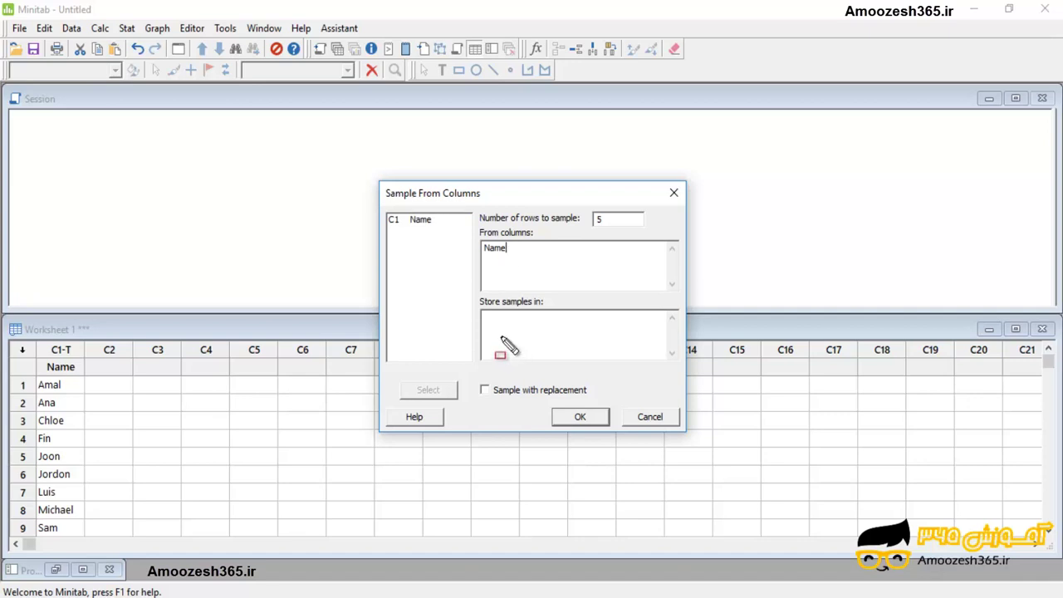
Step: Enter sample from name as the storage column for the samples and try to run the sampling
{"action": "mouse_move", "coordinate": [477, 292]}
{"action": "left_mouse_down"}
{"action": "mouse_move", "coordinate": [610, 366]}
{"action": "mouse_move", "coordinate": [679, 378]}
{"action": "left_mouse_up"}
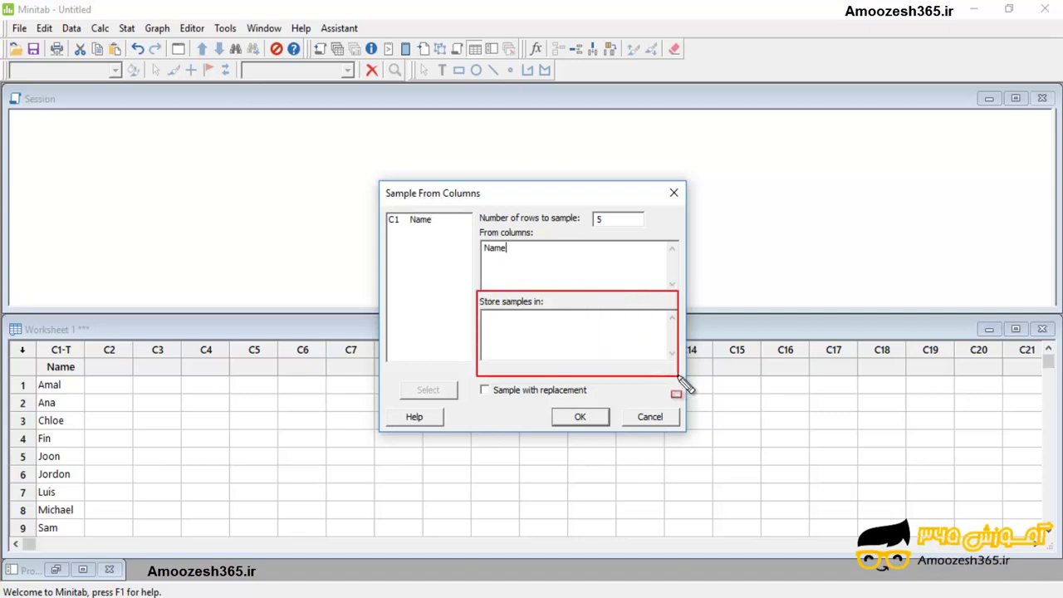
{"action": "key", "text": "Escape"}
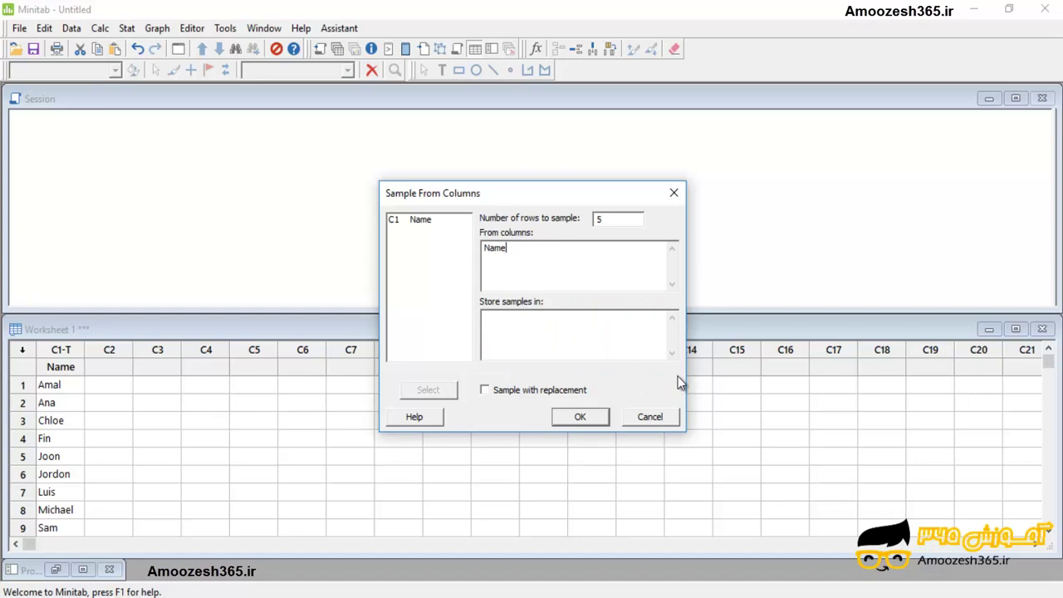
{"action": "left_click", "coordinate": [503, 326]}
{"action": "type", "text": "sample from name"}
{"action": "left_click", "coordinate": [578, 418]}
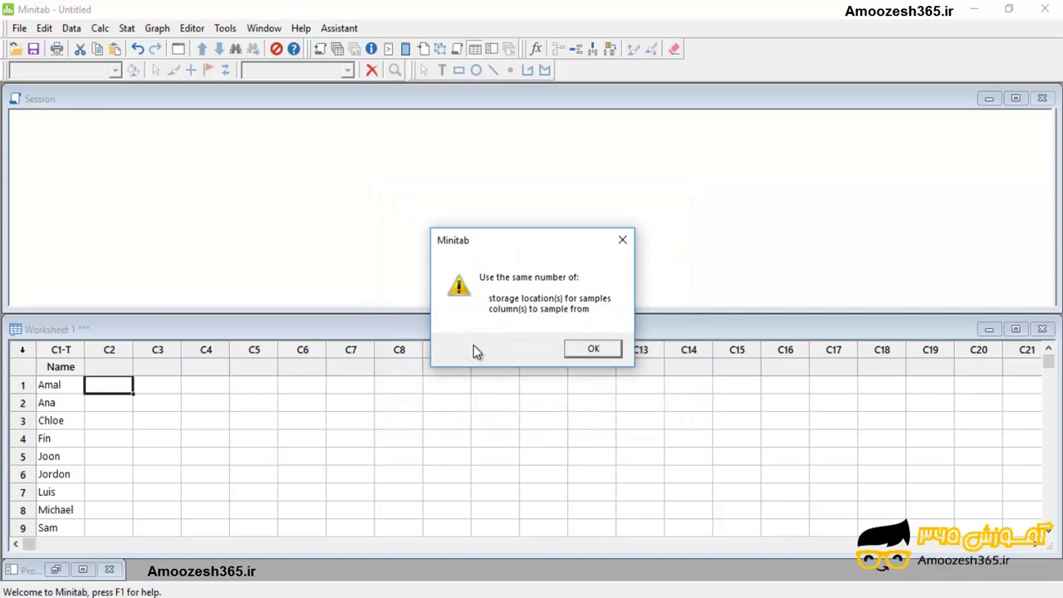
{"action": "left_click", "coordinate": [586, 349]}
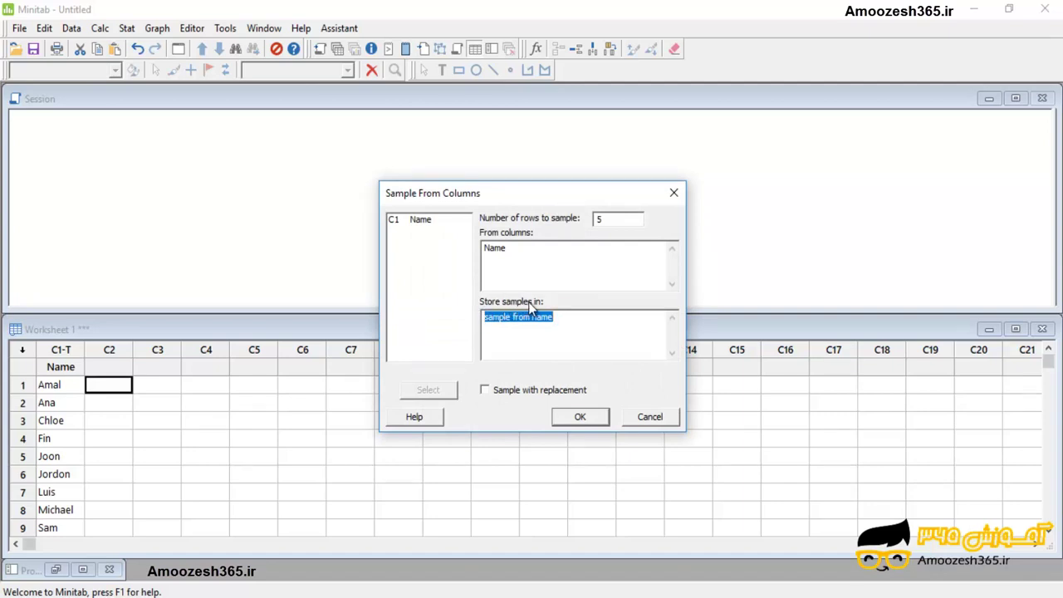
Step: Enclose the storage column name in single quotes as 'sample from name' and generate the random sample
{"action": "left_click", "coordinate": [555, 318]}
{"action": "type", "text": "'"}
{"action": "key", "text": "Left"}
{"action": "key", "text": "Left"}
{"action": "key", "text": "Left"}
{"action": "key", "text": "Left"}
{"action": "key", "text": "Left"}
{"action": "key", "text": "Left"}
{"action": "key", "text": "Left"}
{"action": "key", "text": "Left"}
{"action": "key", "text": "Left"}
{"action": "key", "text": "Left"}
{"action": "key", "text": "Left"}
{"action": "key", "text": "Left"}
{"action": "key", "text": "Left"}
{"action": "key", "text": "Left"}
{"action": "key", "text": "Left"}
{"action": "key", "text": "Left"}
{"action": "key", "text": "Left"}
{"action": "type", "text": "'"}
{"action": "left_click", "coordinate": [580, 417]}
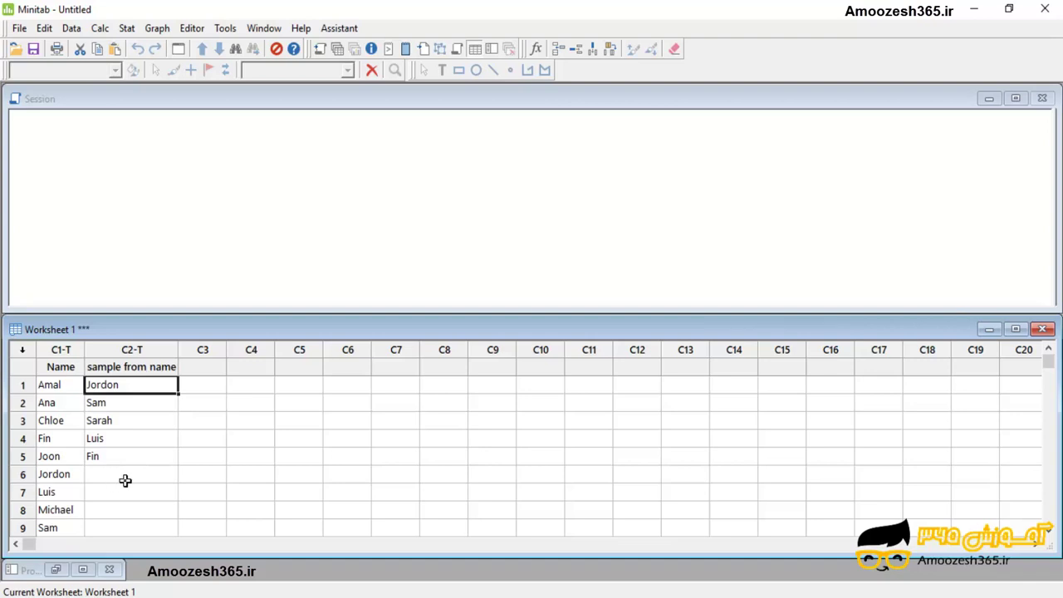
Step: Clear all data and column names from Worksheet 1
{"action": "key", "text": "ctrl+a"}
{"action": "key", "text": "Delete"}
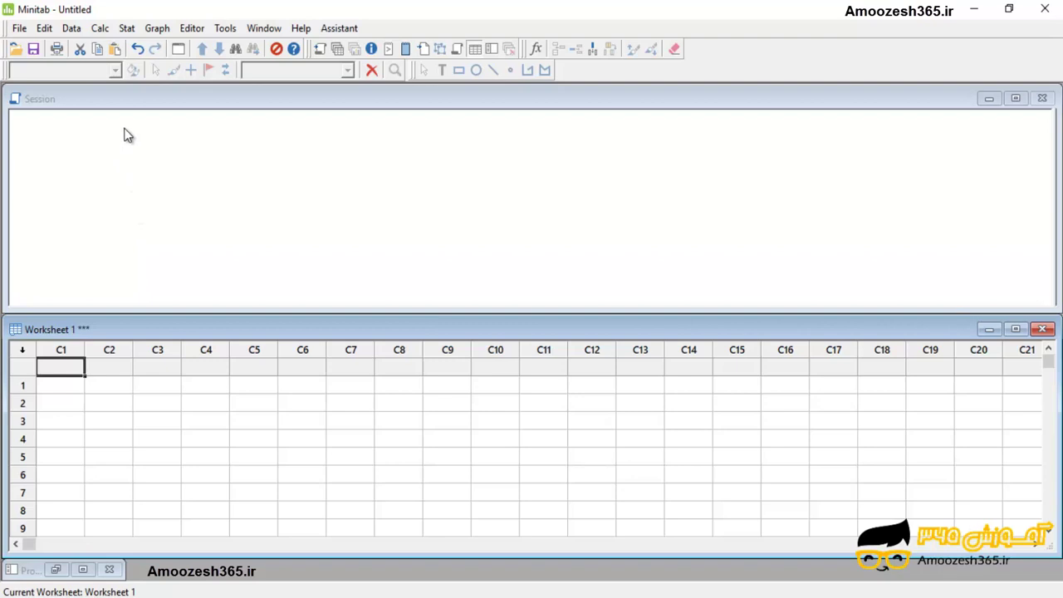
Step: Open the random data generator for the Normal distribution
{"action": "left_click", "coordinate": [100, 30]}
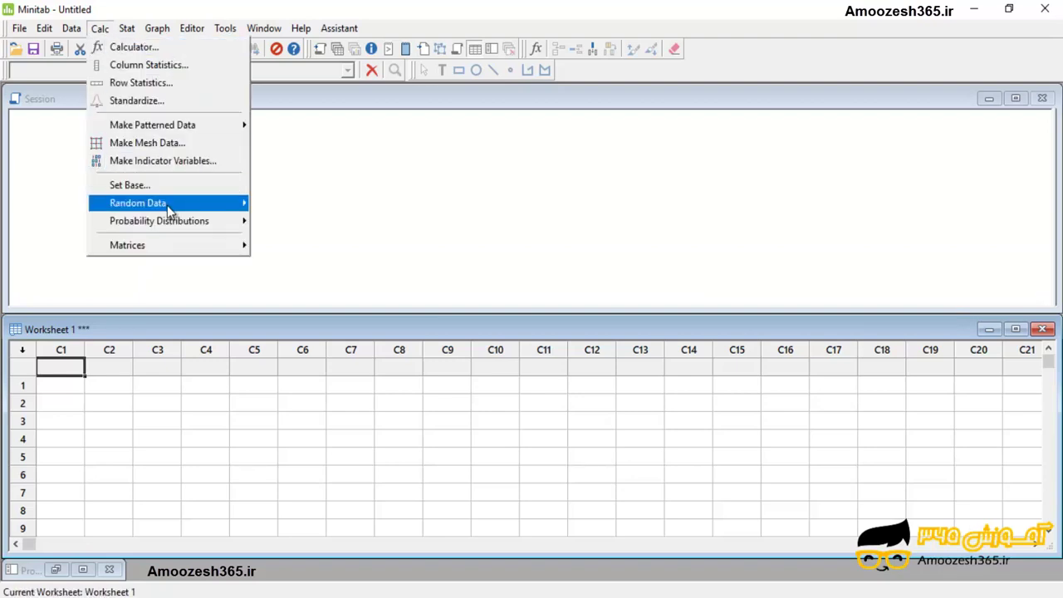
{"action": "mouse_move", "coordinate": [168, 205]}
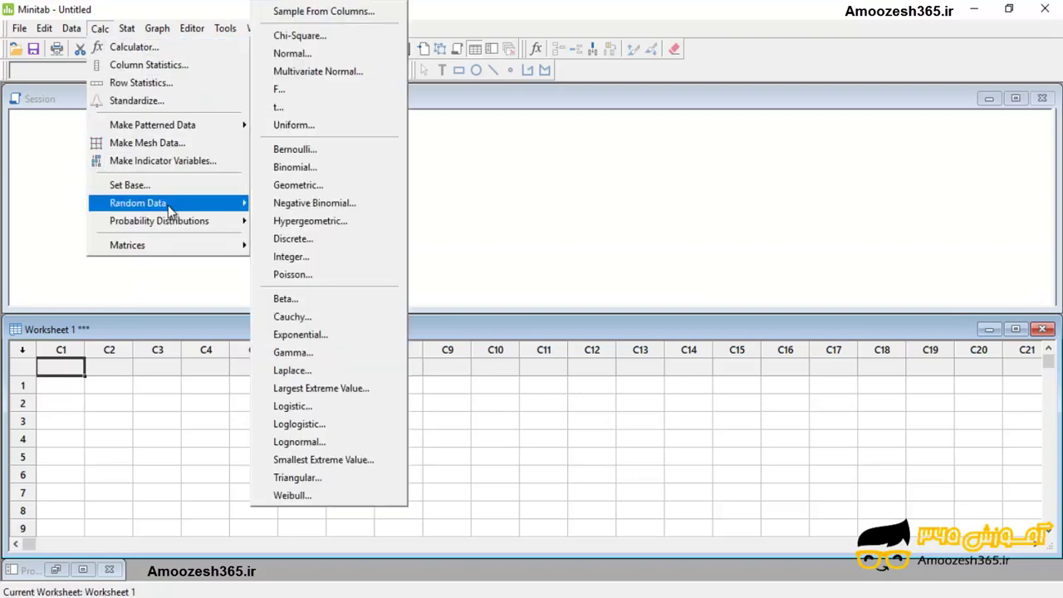
{"action": "left_click", "coordinate": [292, 54]}
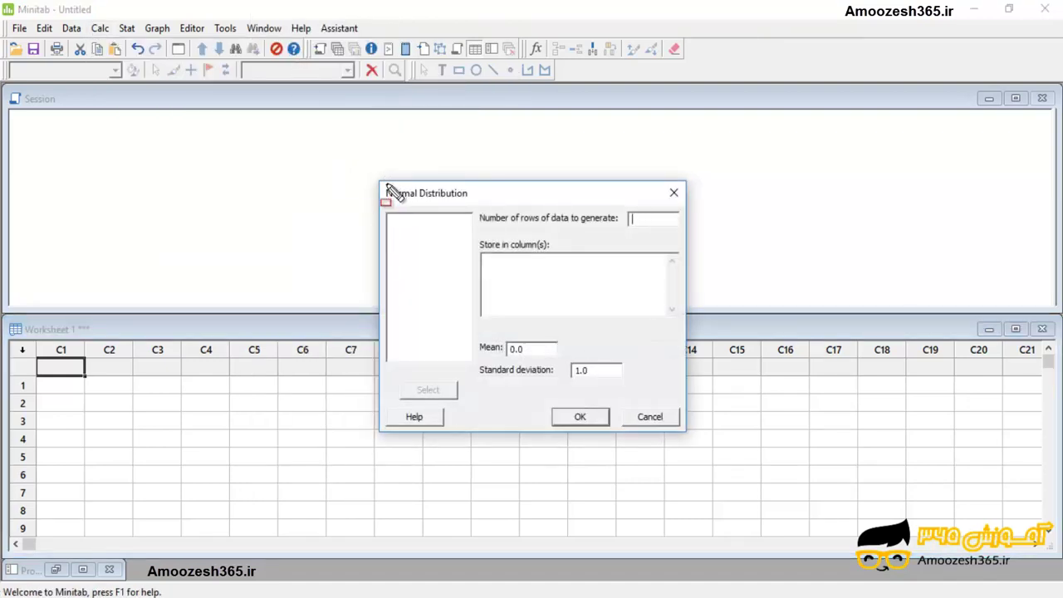
{"action": "mouse_move", "coordinate": [379, 179]}
{"action": "left_mouse_down"}
{"action": "mouse_move", "coordinate": [471, 336]}
{"action": "mouse_move", "coordinate": [686, 434]}
{"action": "left_mouse_up"}
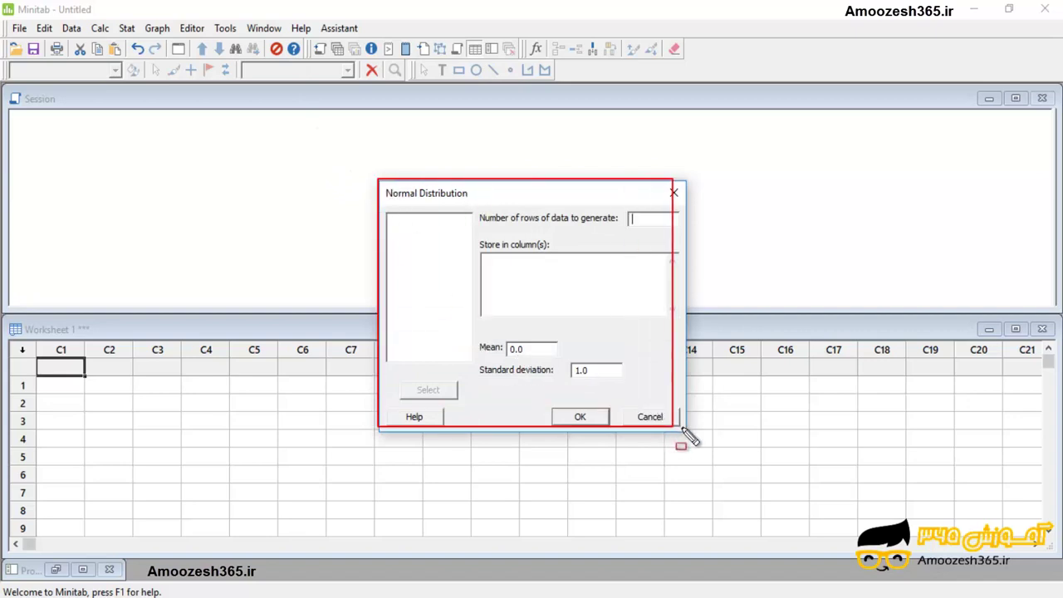
{"action": "mouse_move", "coordinate": [381, 179]}
{"action": "left_mouse_down"}
{"action": "mouse_move", "coordinate": [435, 224]}
{"action": "mouse_move", "coordinate": [482, 219]}
{"action": "mouse_move", "coordinate": [480, 207]}
{"action": "left_mouse_up"}
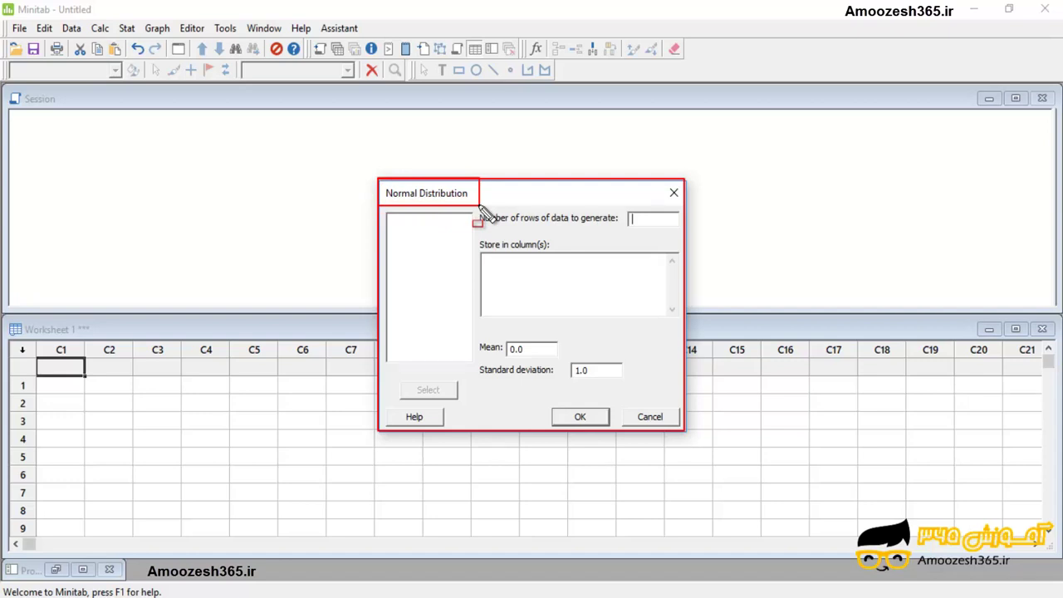
{"action": "key", "text": "e"}
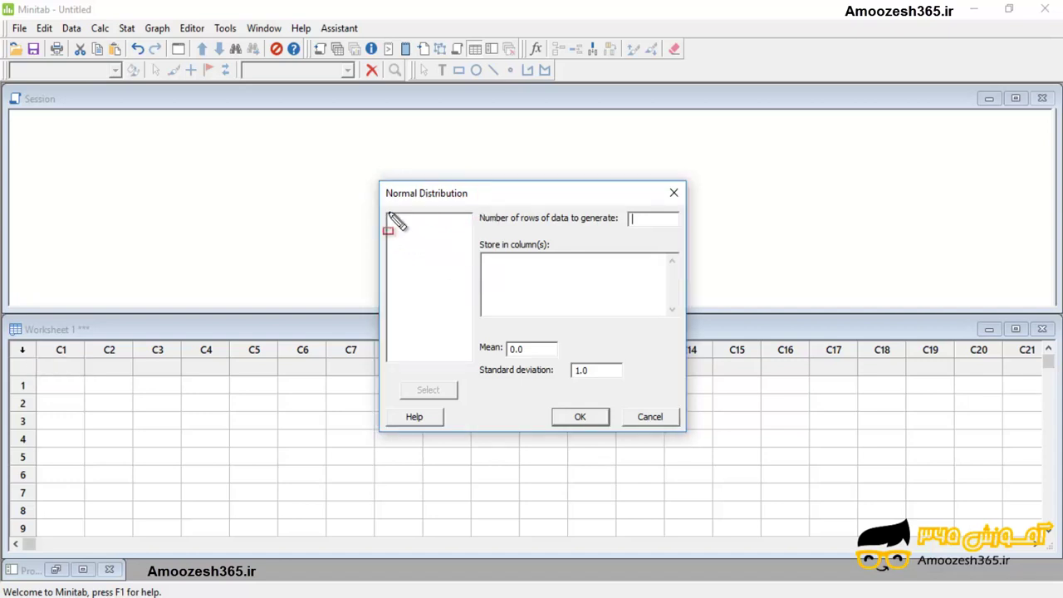
{"action": "left_click_drag", "start_coordinate": [387, 213], "coordinate": [475, 365]}
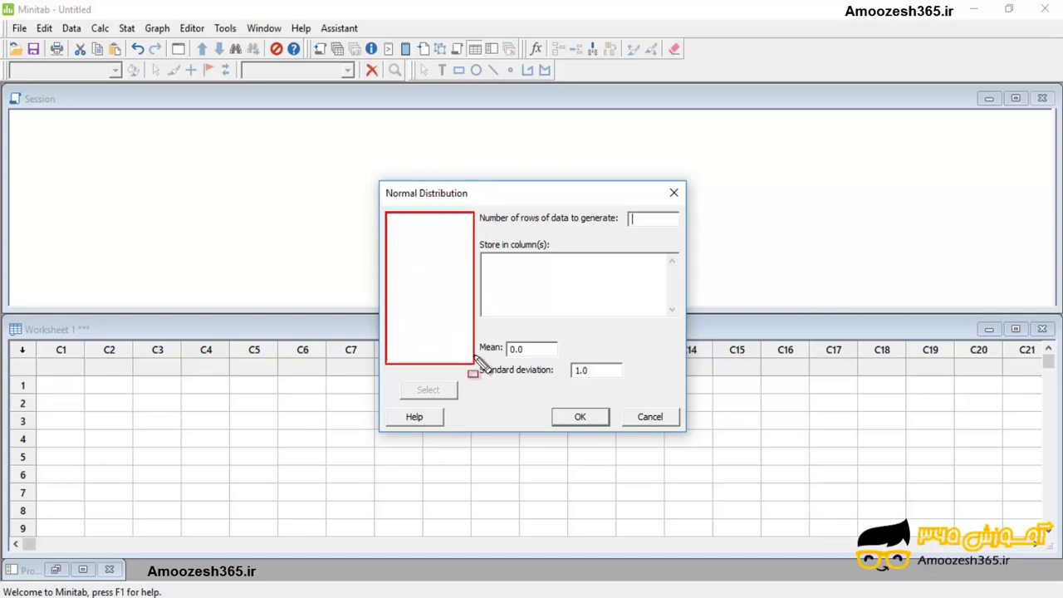
{"action": "key", "text": "e"}
{"action": "mouse_move", "coordinate": [476, 205]}
{"action": "left_mouse_down"}
{"action": "mouse_move", "coordinate": [593, 242]}
{"action": "mouse_move", "coordinate": [683, 234]}
{"action": "left_mouse_up"}
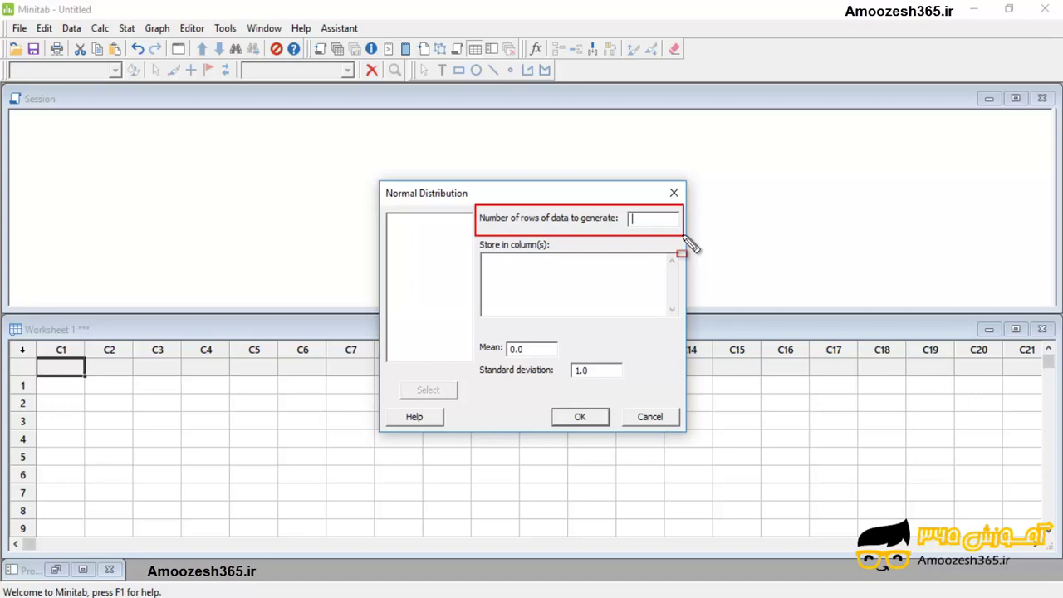
{"action": "key", "text": "Escape"}
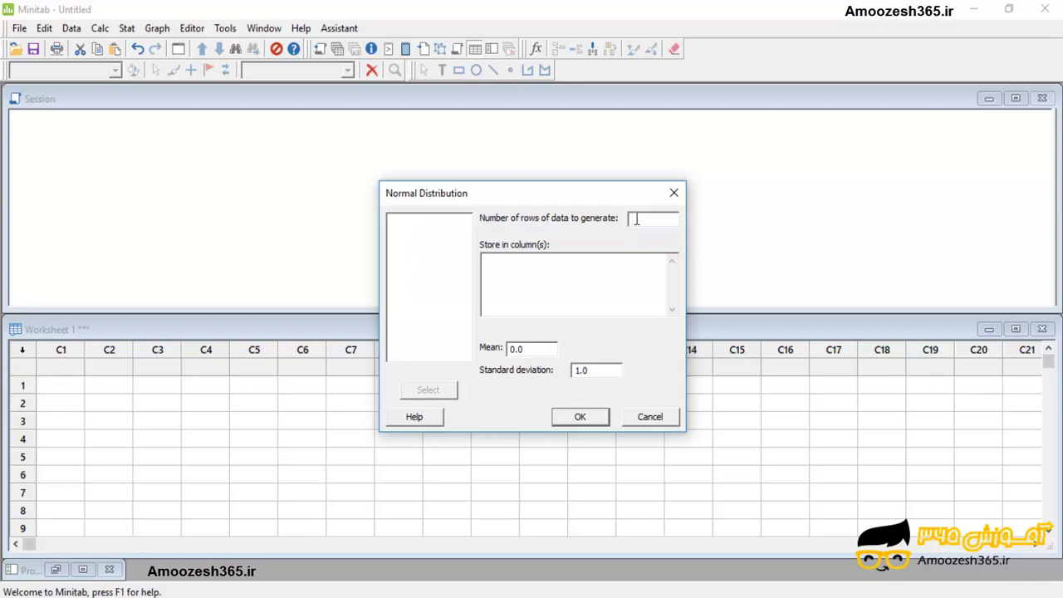
Step: Set the normal data generation to 30 rows, stored in columns C1 C2 C3 C4 C5
{"action": "type", "text": "30"}
{"action": "left_click_drag", "start_coordinate": [479, 236], "coordinate": [560, 253]}
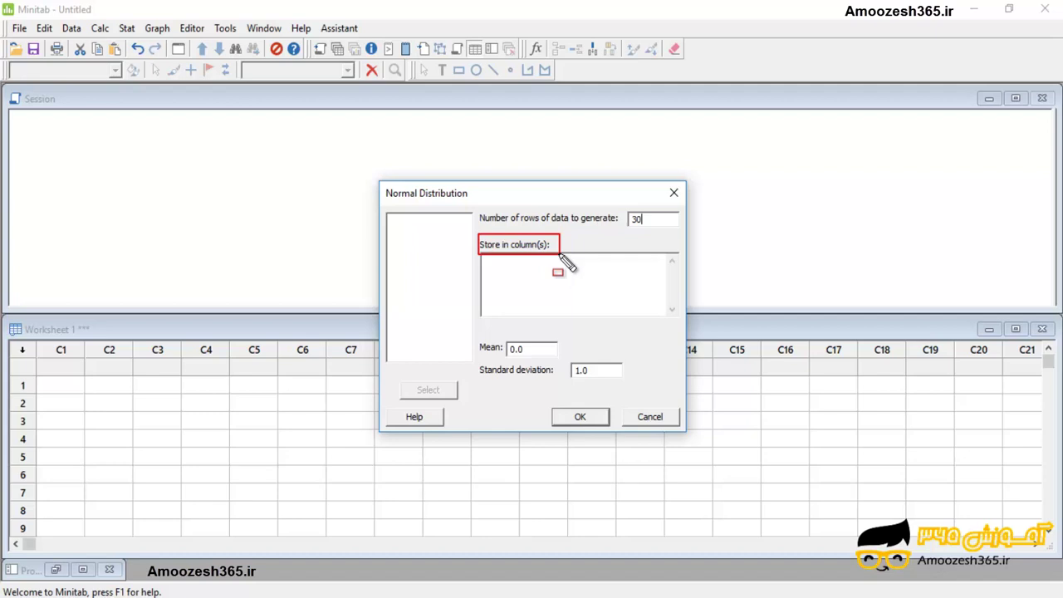
{"action": "key", "text": "Escape"}
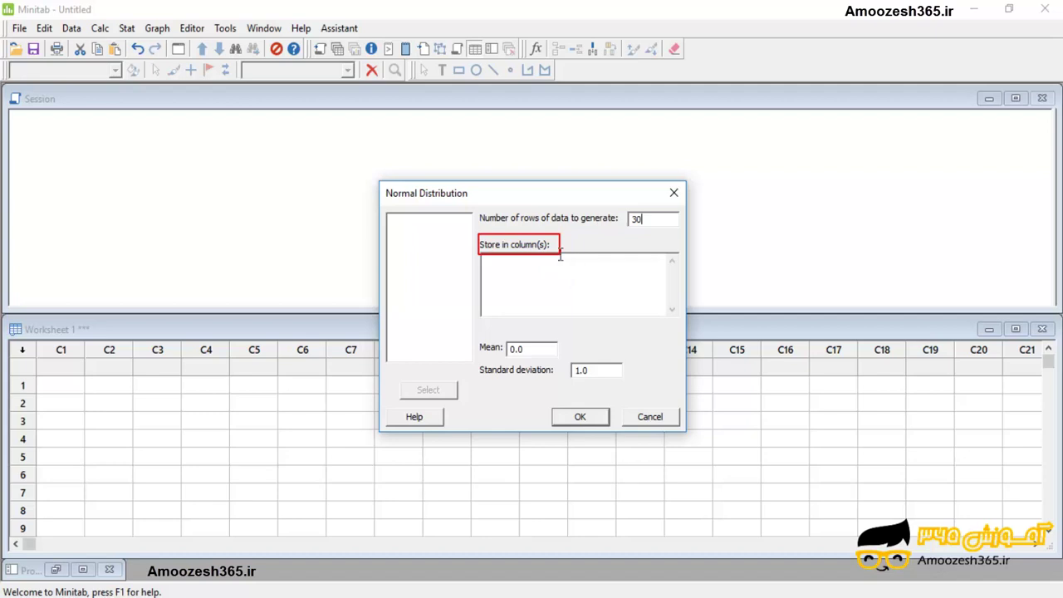
{"action": "left_click", "coordinate": [522, 282]}
{"action": "type", "text": "C1 C2 C"}
{"action": "type", "text": "3 C4 C5"}
Step: Set the mean to 10 and the standard deviation to 2, and generate the normally distributed data
{"action": "left_click", "coordinate": [525, 349]}
{"action": "type", "text": "10"}
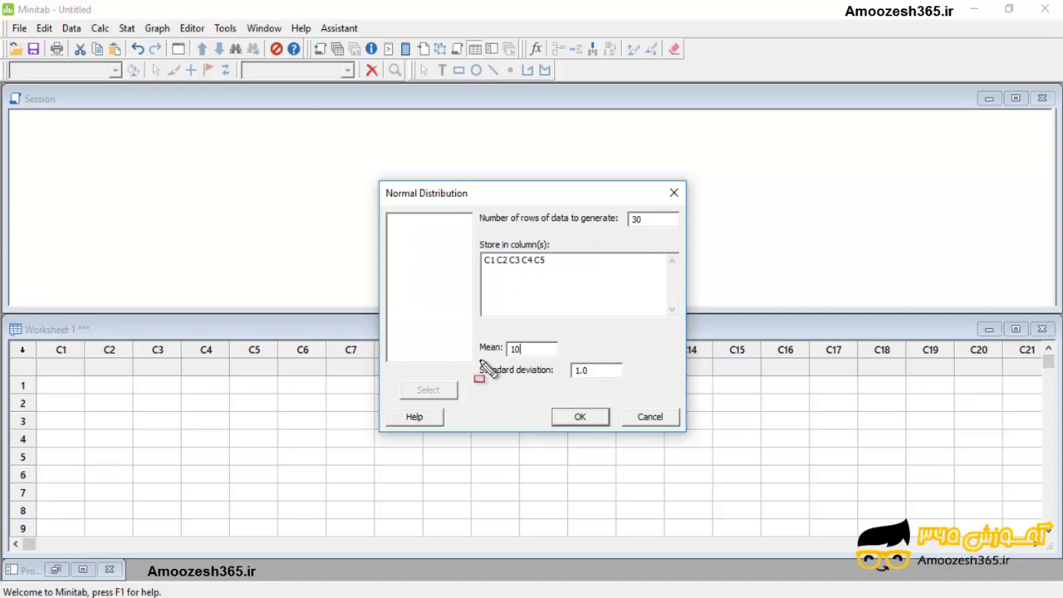
{"action": "left_click_drag", "start_coordinate": [488, 372], "coordinate": [558, 383]}
{"action": "left_click_drag", "start_coordinate": [574, 370], "coordinate": [579, 371]}
{"action": "type", "text": "2"}
{"action": "left_click", "coordinate": [579, 419]}
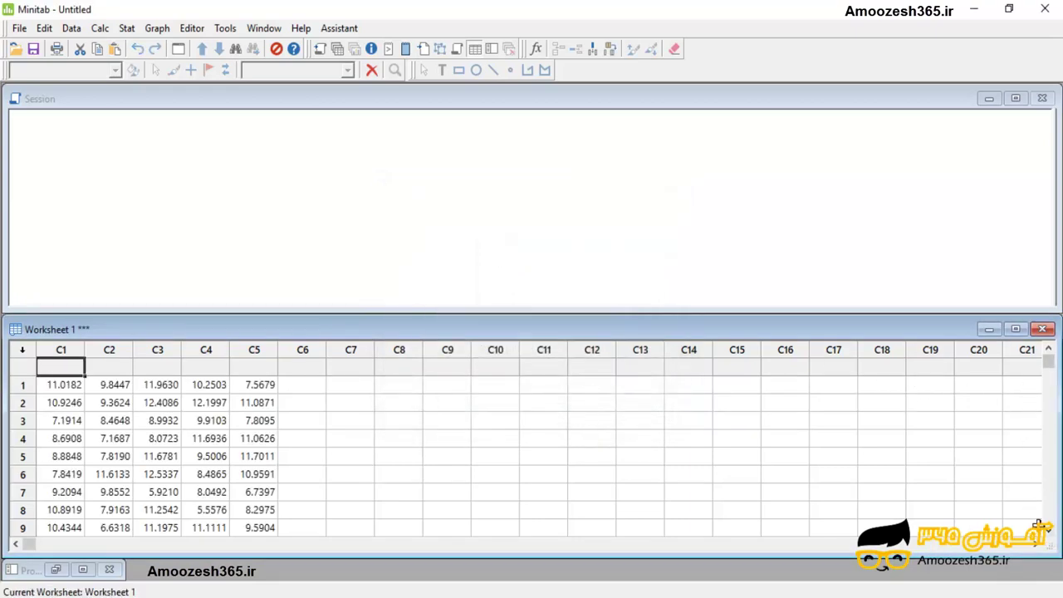
Step: Maximize the worksheet and examine all the generated rows in columns C1 to C5
{"action": "left_click", "coordinate": [1016, 331]}
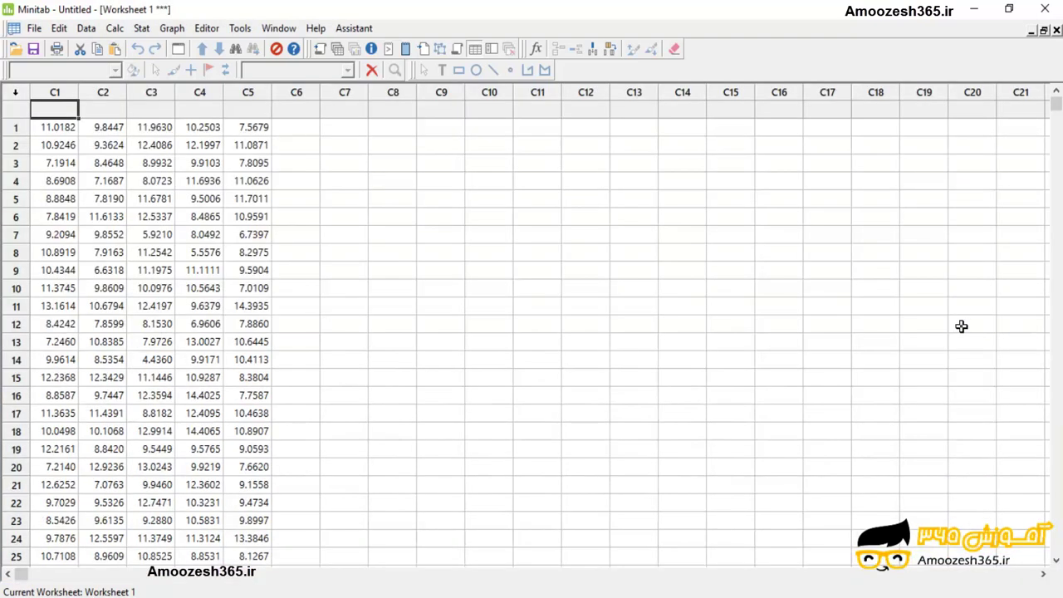
{"action": "left_click", "coordinate": [1057, 562]}
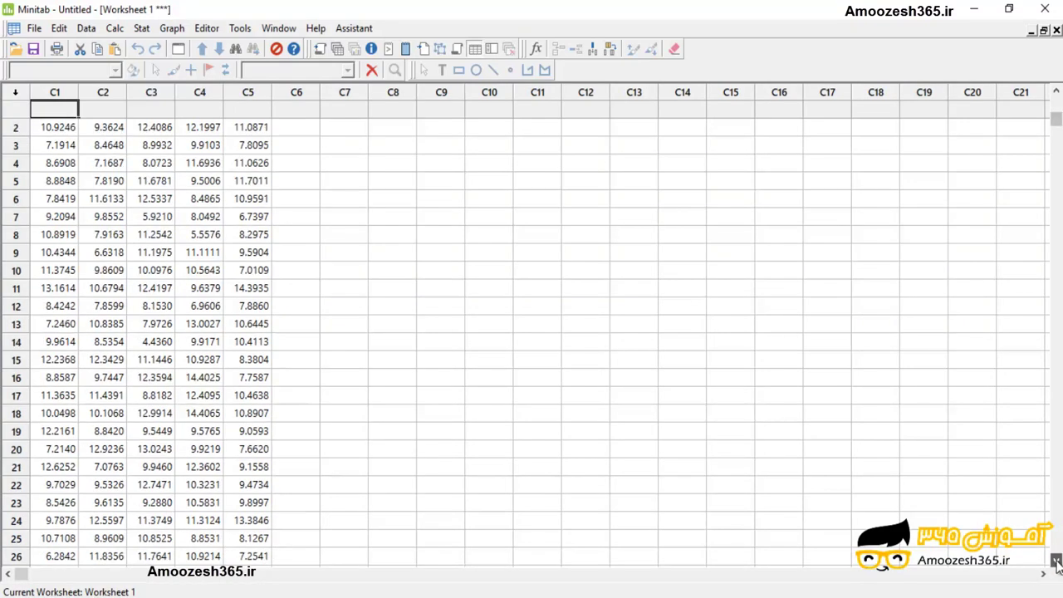
{"action": "left_click", "coordinate": [1057, 561]}
{"action": "left_click", "coordinate": [1056, 560]}
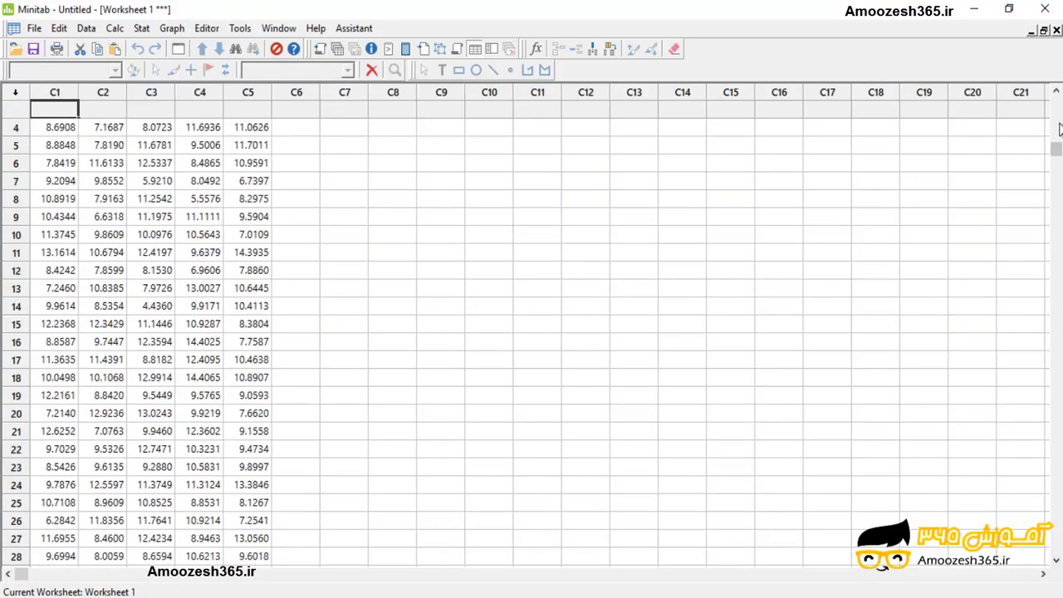
{"action": "left_click_drag", "start_coordinate": [1056, 149], "coordinate": [1057, 100]}
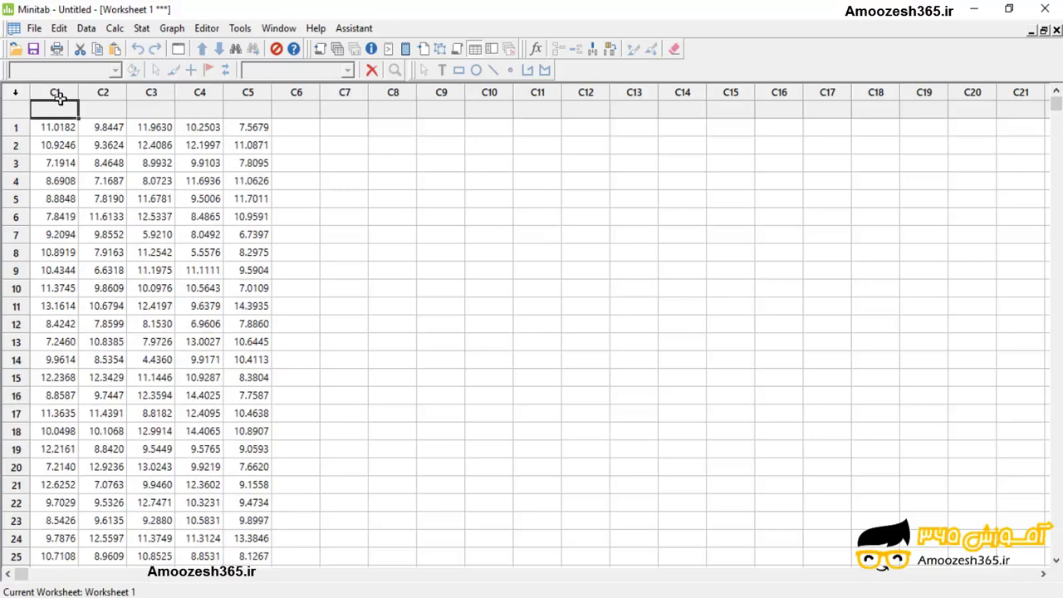
{"action": "left_click_drag", "start_coordinate": [31, 84], "coordinate": [272, 100]}
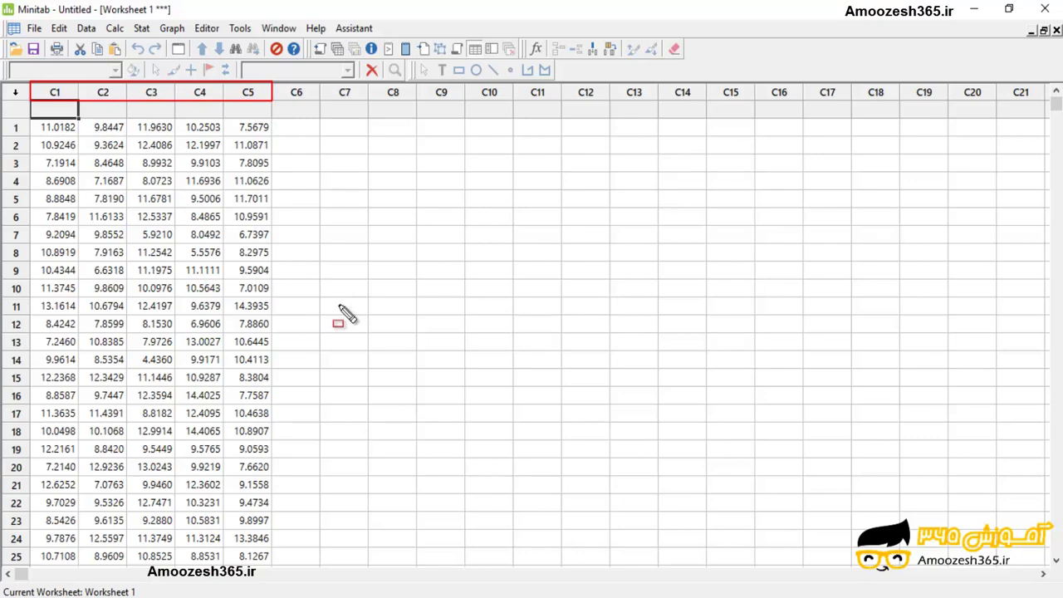
{"action": "key", "text": "Escape"}
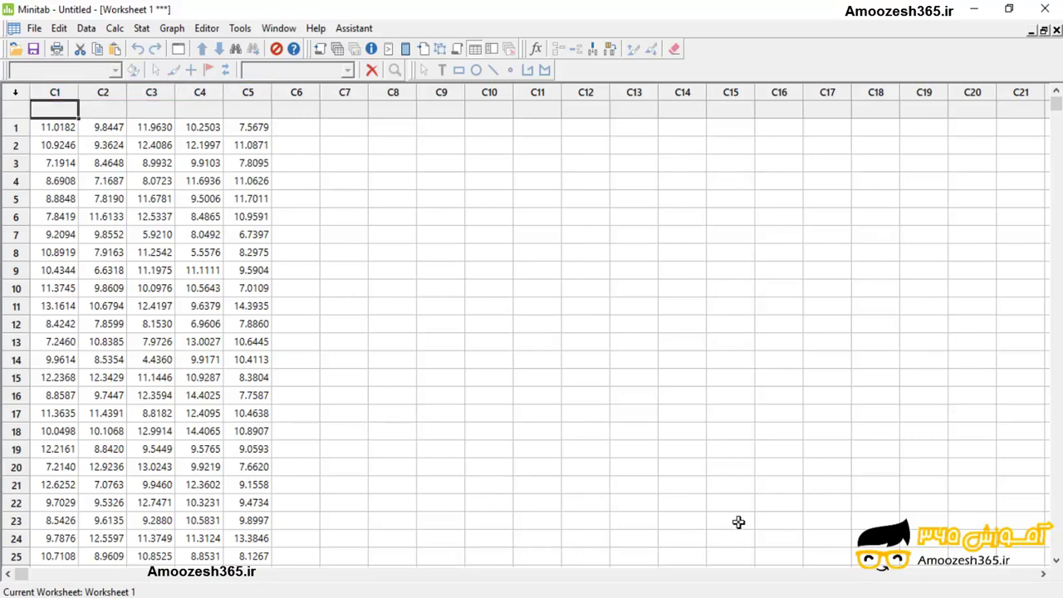
{"action": "left_click", "coordinate": [1057, 562]}
{"action": "left_click", "coordinate": [1057, 561]}
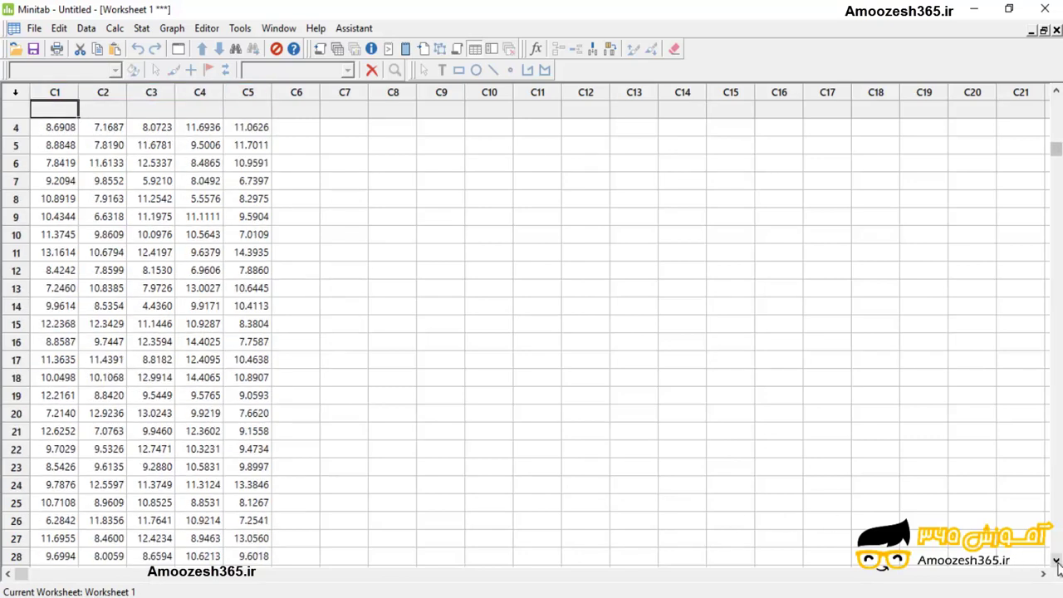
{"action": "left_click", "coordinate": [1056, 562]}
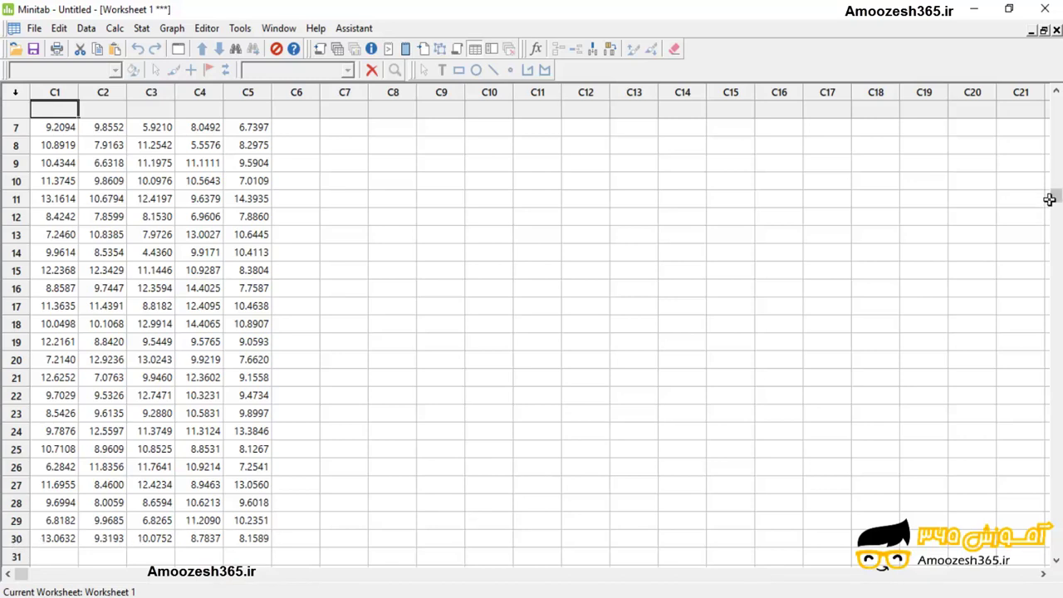
{"action": "left_click_drag", "start_coordinate": [1054, 197], "coordinate": [1048, 93]}
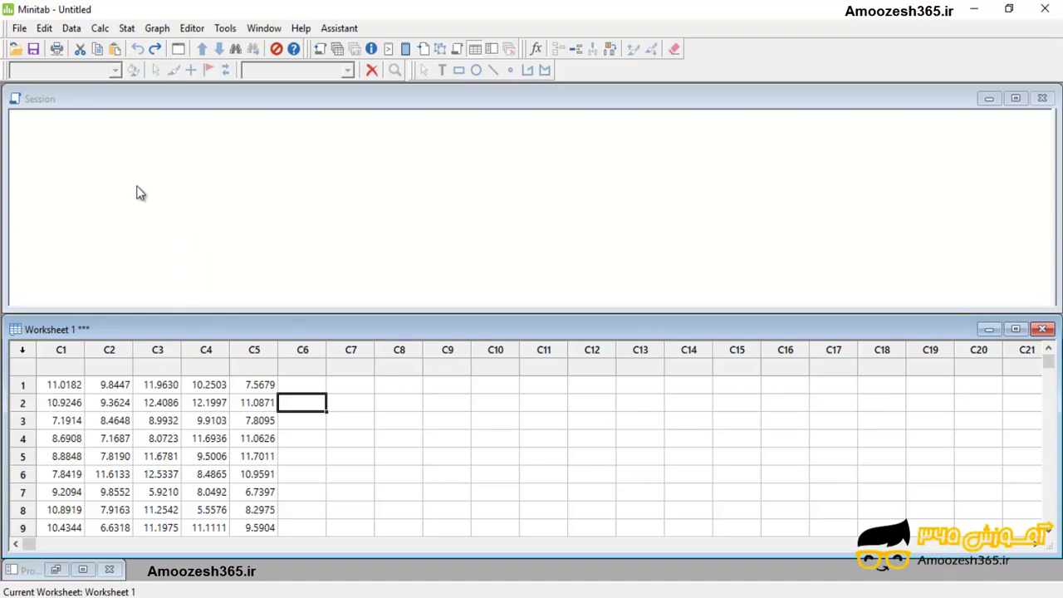
Step: Display the data of columns C1, C2, C3, C4 and C5 in the Session window with Display Data
{"action": "left_click", "coordinate": [71, 29]}
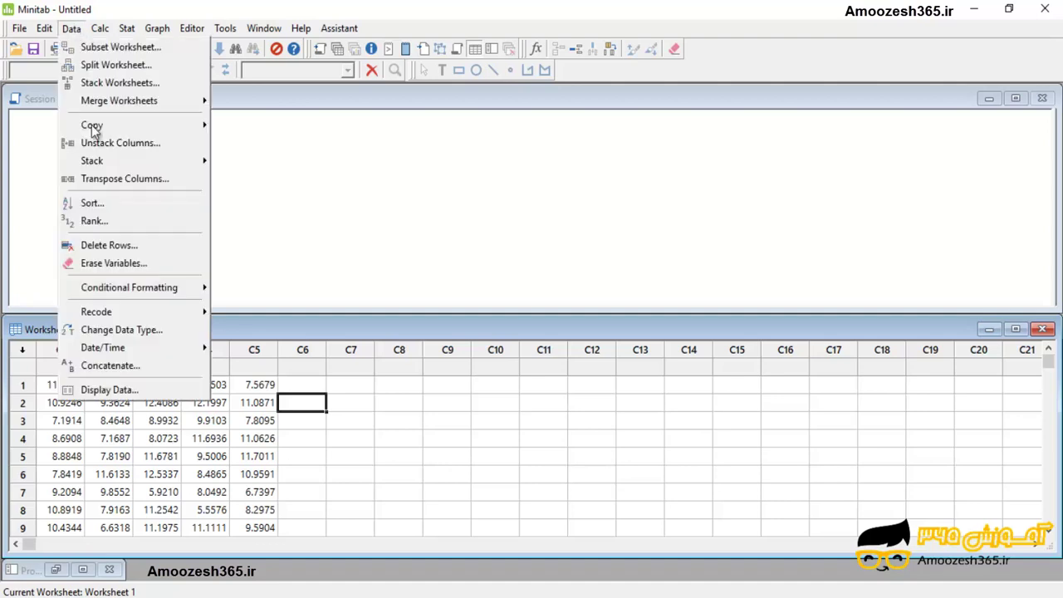
{"action": "left_click", "coordinate": [108, 389]}
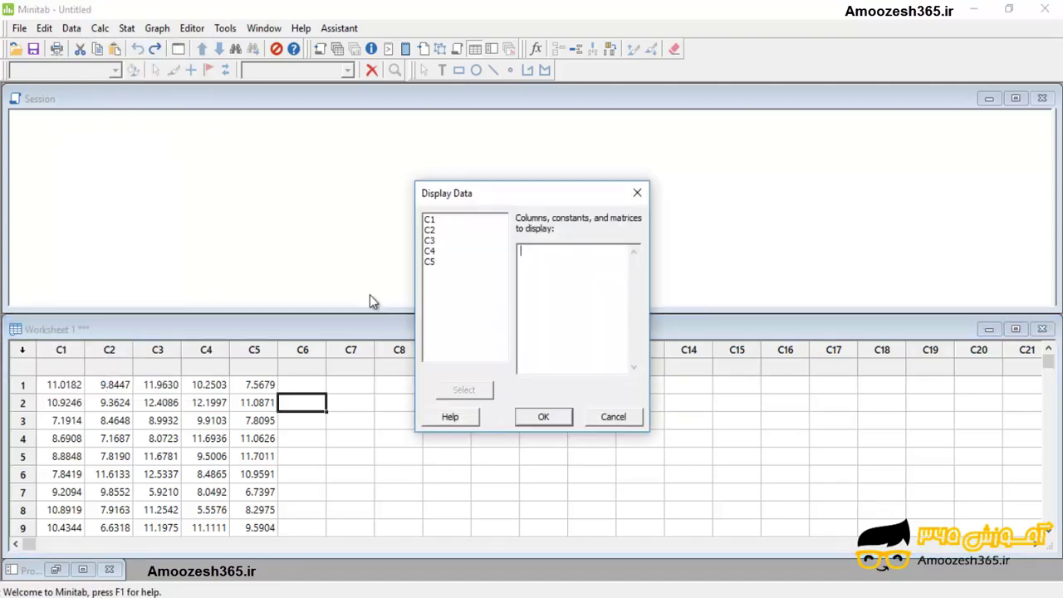
{"action": "double_click", "coordinate": [431, 220]}
{"action": "double_click", "coordinate": [431, 231]}
{"action": "double_click", "coordinate": [431, 241]}
{"action": "double_click", "coordinate": [432, 251]}
{"action": "left_click", "coordinate": [433, 263]}
{"action": "double_click", "coordinate": [436, 263]}
{"action": "left_click", "coordinate": [544, 417]}
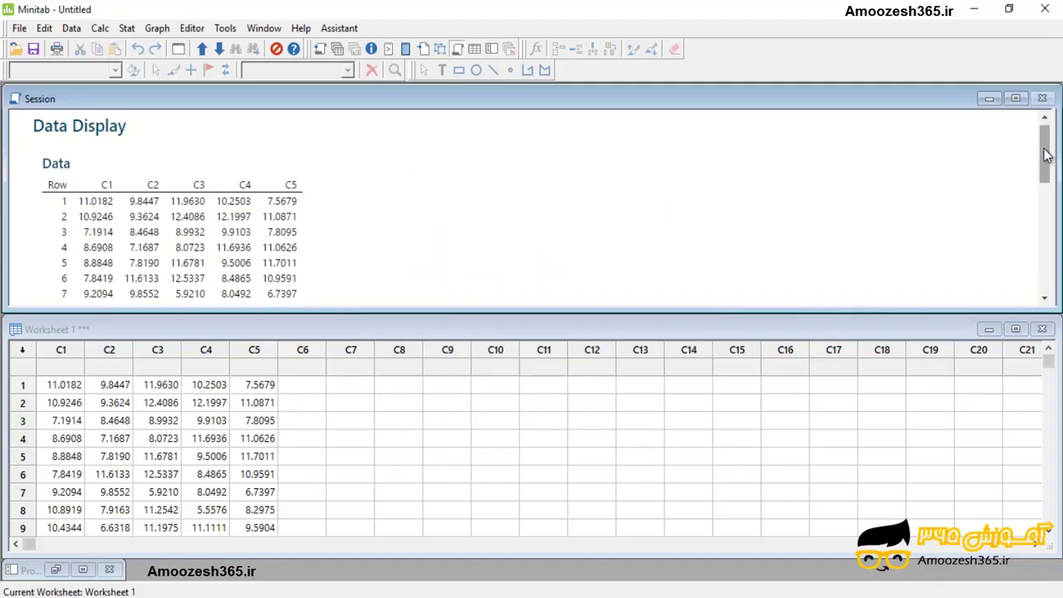
Step: Remove the Data Display output from the Session window
{"action": "mouse_move", "coordinate": [1046, 150]}
{"action": "left_mouse_down"}
{"action": "mouse_move", "coordinate": [1046, 258]}
{"action": "mouse_move", "coordinate": [1046, 147]}
{"action": "left_mouse_up"}
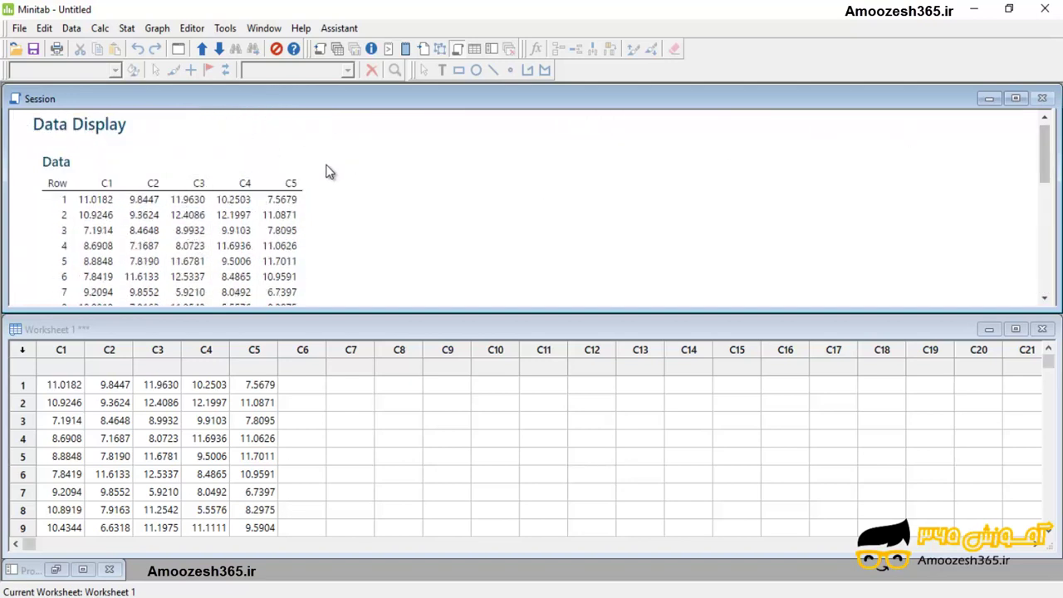
{"action": "mouse_move", "coordinate": [600, 131]}
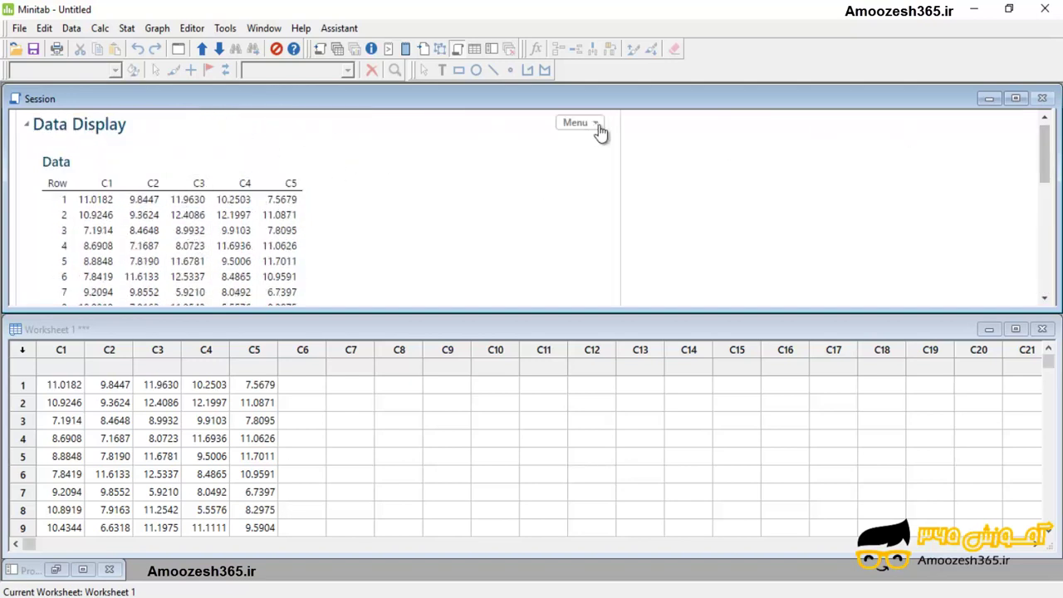
{"action": "left_click", "coordinate": [601, 130]}
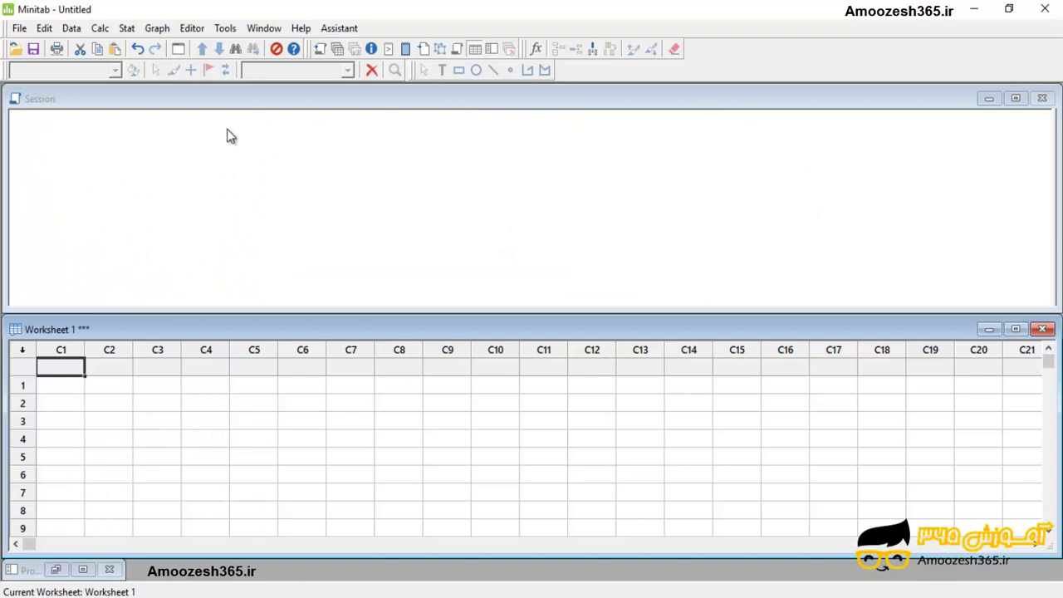
Step: Set the base of the random data generator to 1
{"action": "left_click", "coordinate": [102, 30]}
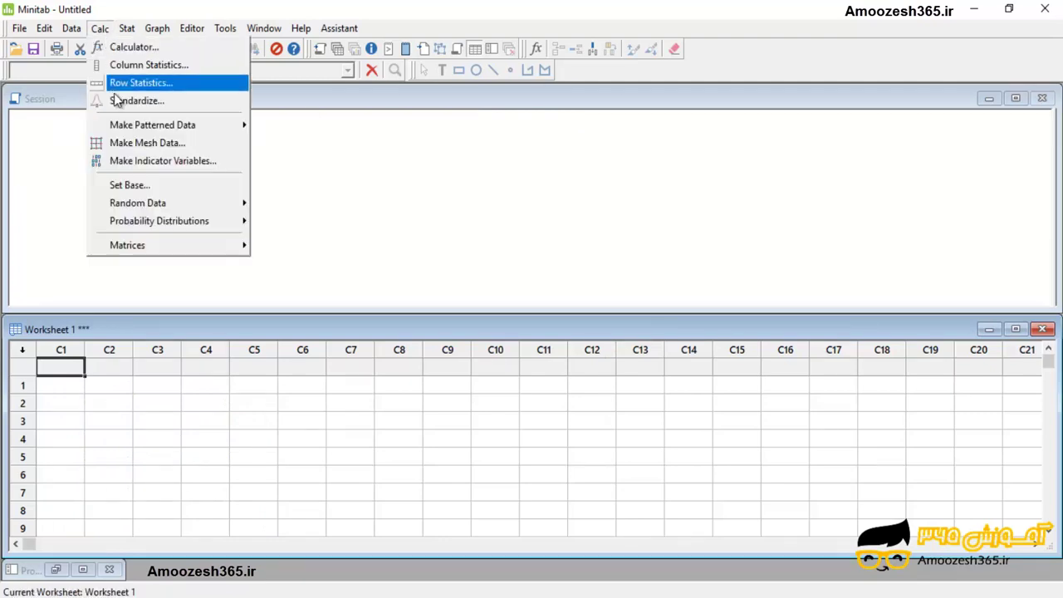
{"action": "left_click", "coordinate": [129, 185]}
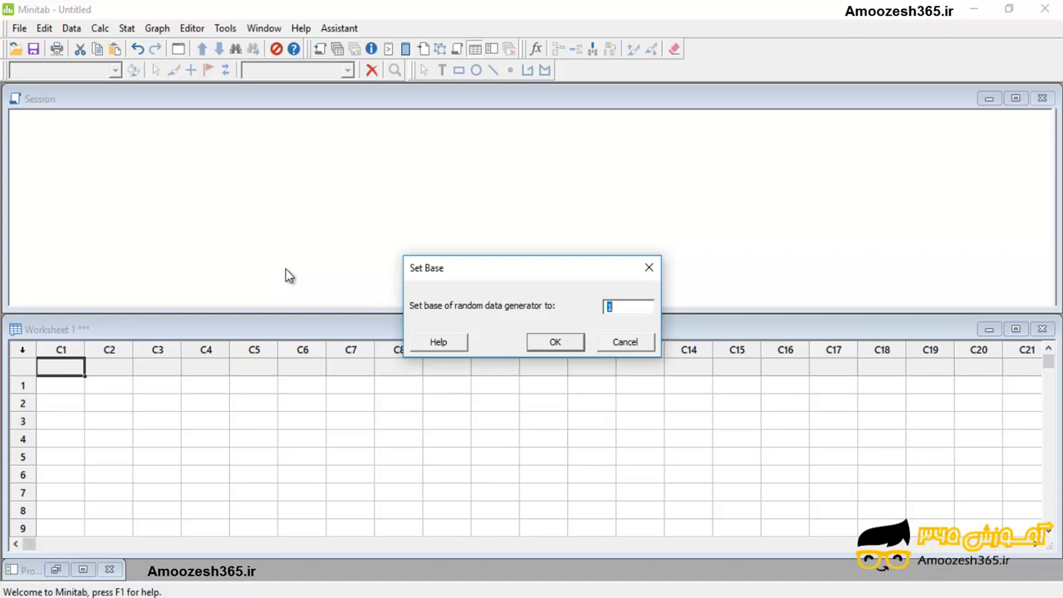
{"action": "mouse_move", "coordinate": [407, 292]}
{"action": "left_mouse_down"}
{"action": "mouse_move", "coordinate": [420, 313]}
{"action": "mouse_move", "coordinate": [569, 317]}
{"action": "left_mouse_up"}
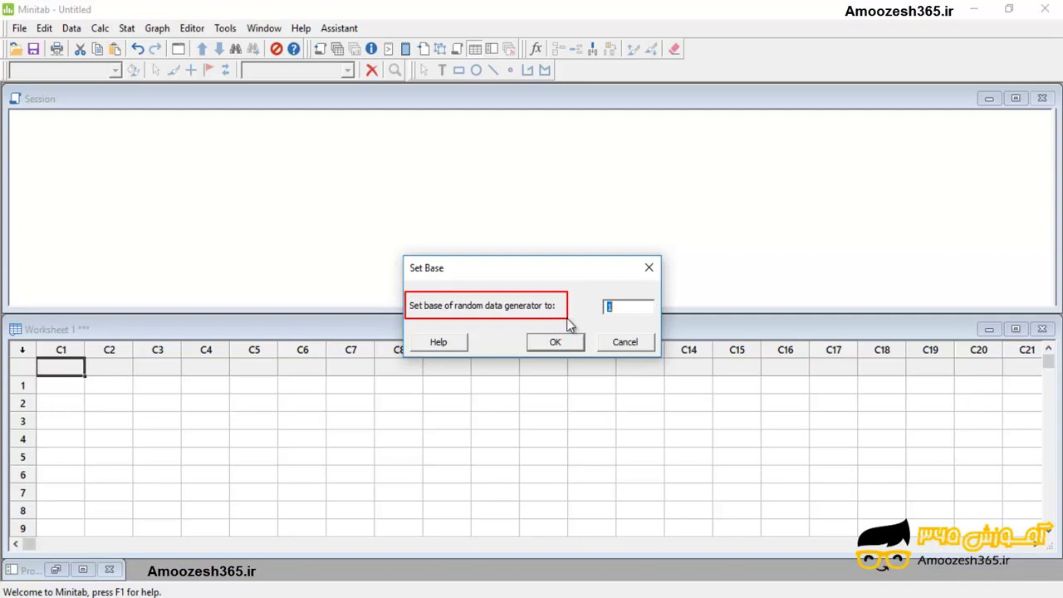
{"action": "key", "text": "Escape"}
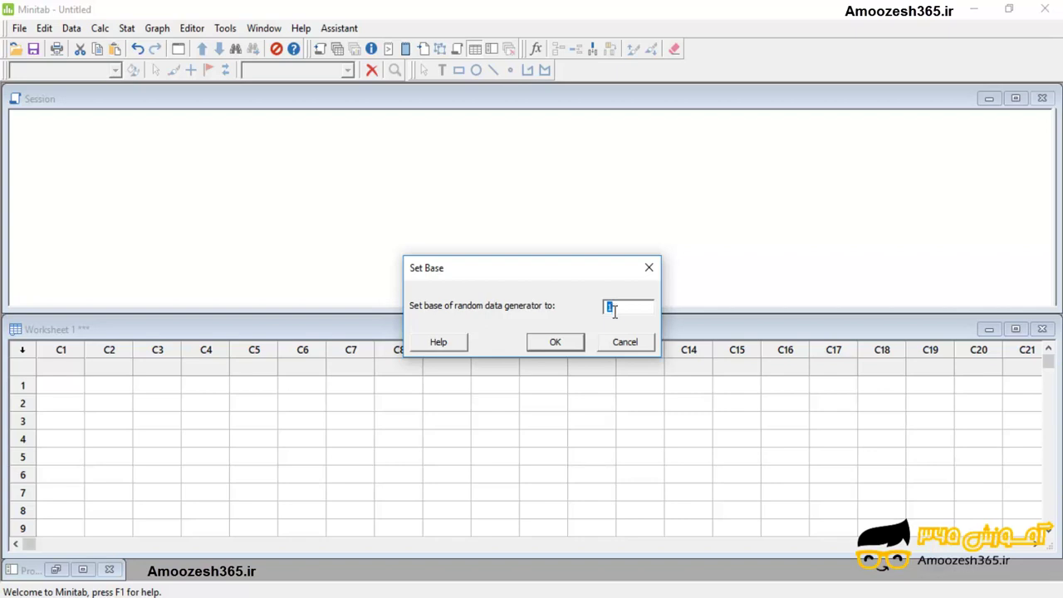
{"action": "left_click", "coordinate": [557, 348]}
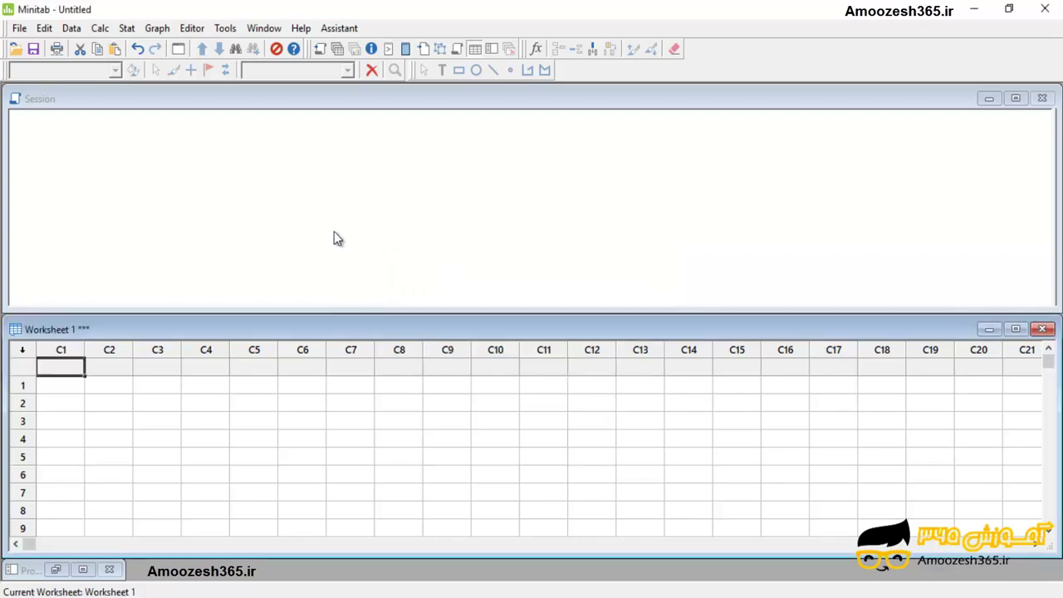
Step: Set up random data generation from a normal distribution with 50 rows stored only in column C1
{"action": "left_click", "coordinate": [99, 28]}
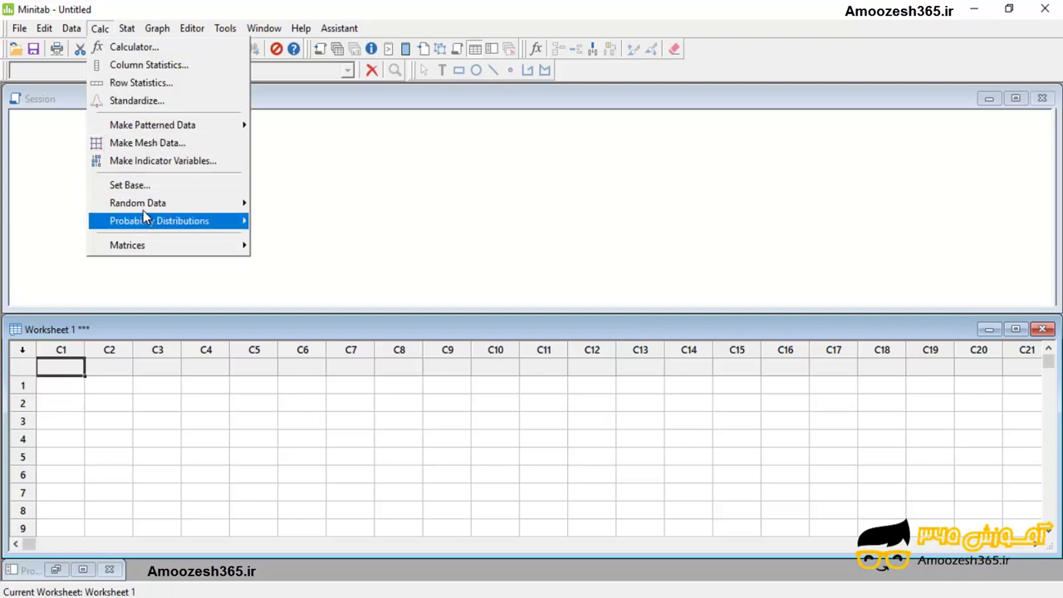
{"action": "mouse_move", "coordinate": [150, 204]}
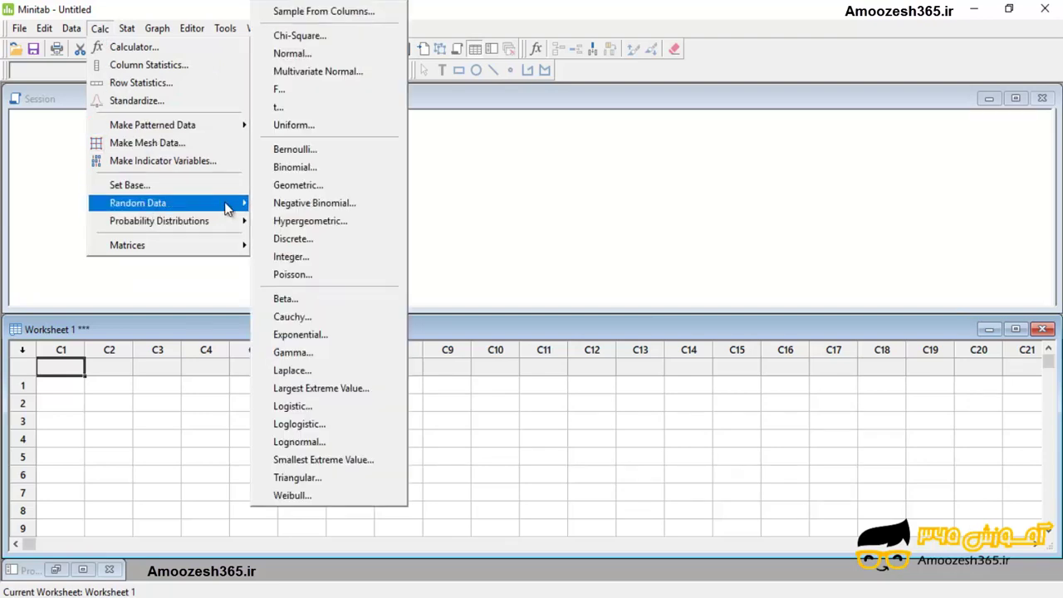
{"action": "left_click", "coordinate": [317, 55]}
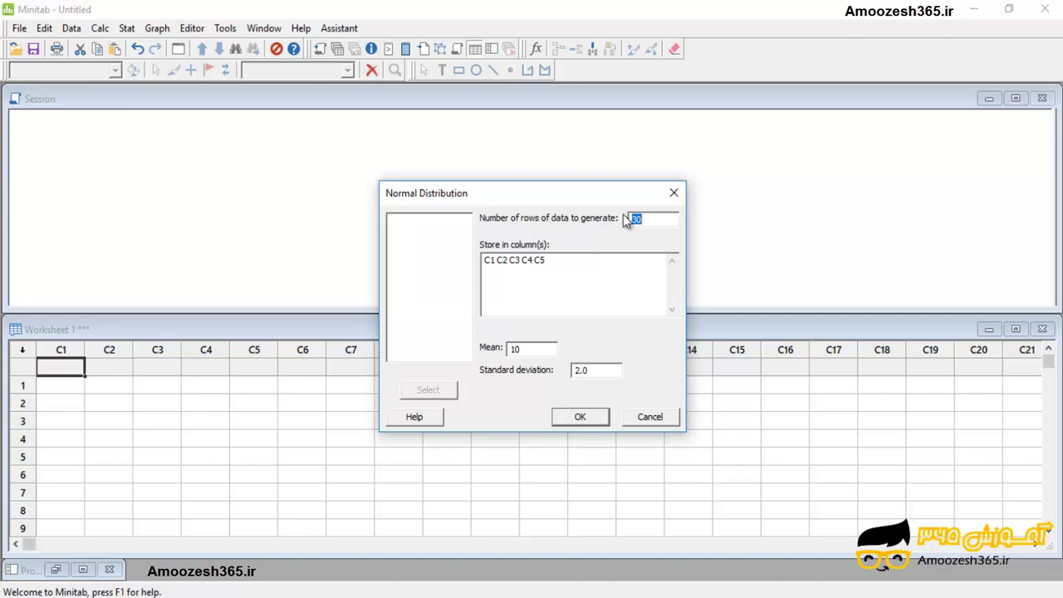
{"action": "left_click_drag", "start_coordinate": [649, 218], "coordinate": [631, 219]}
{"action": "type", "text": "50"}
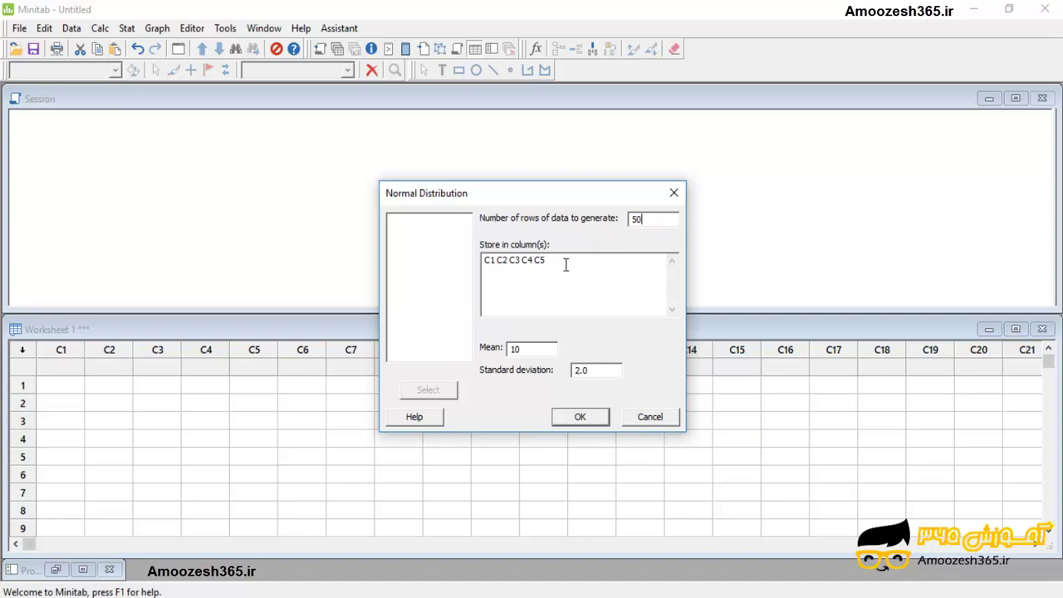
{"action": "left_click_drag", "start_coordinate": [566, 265], "coordinate": [498, 261]}
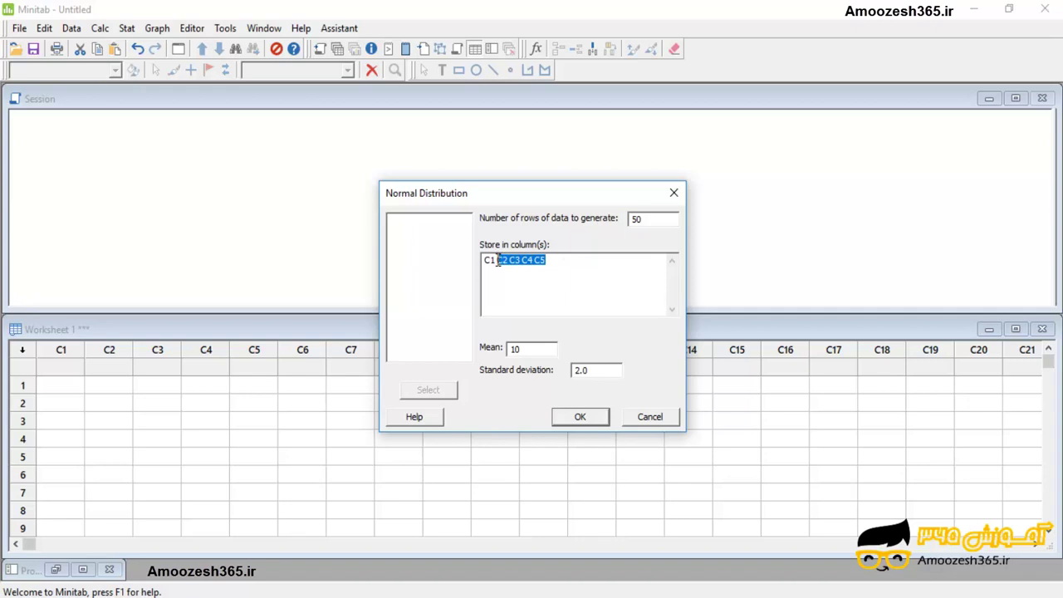
{"action": "key", "text": "BackSpace"}
Step: Set the distribution's mean to 0 and standard deviation to 1, and generate the data
{"action": "left_click", "coordinate": [520, 350]}
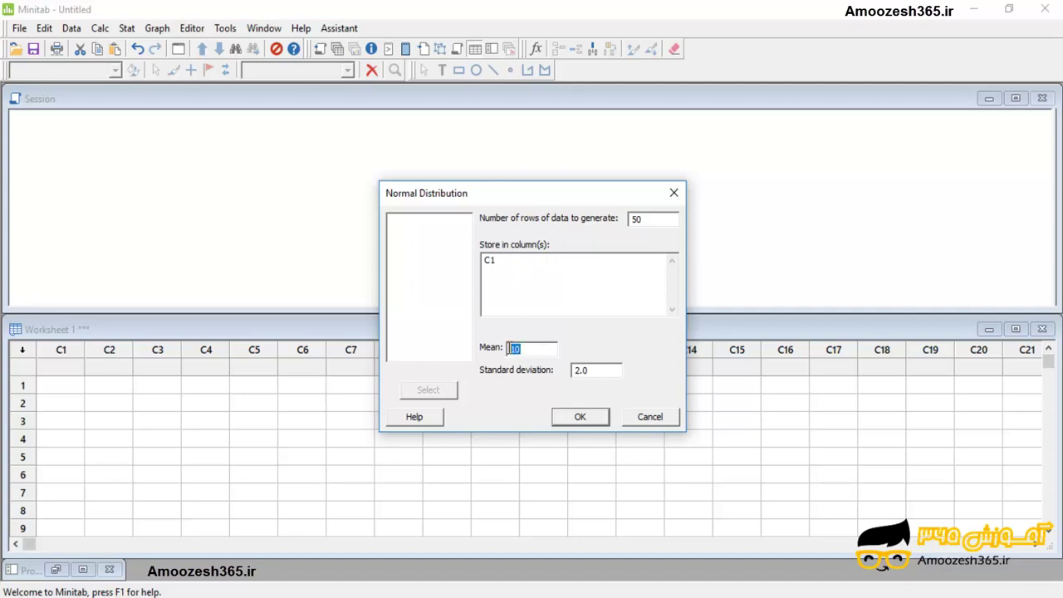
{"action": "type", "text": "0"}
{"action": "double_click", "coordinate": [595, 373]}
{"action": "type", "text": "1"}
{"action": "left_click", "coordinate": [579, 418]}
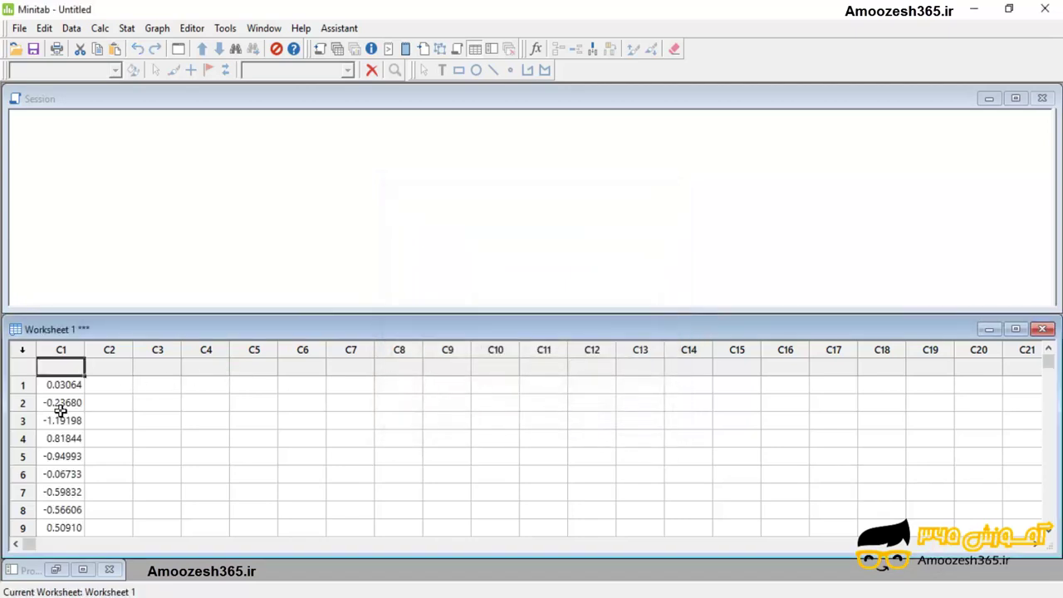
Step: Examine all the generated values in column C1 in the maximized worksheet, and restore the worksheet window
{"action": "left_click", "coordinate": [1015, 329]}
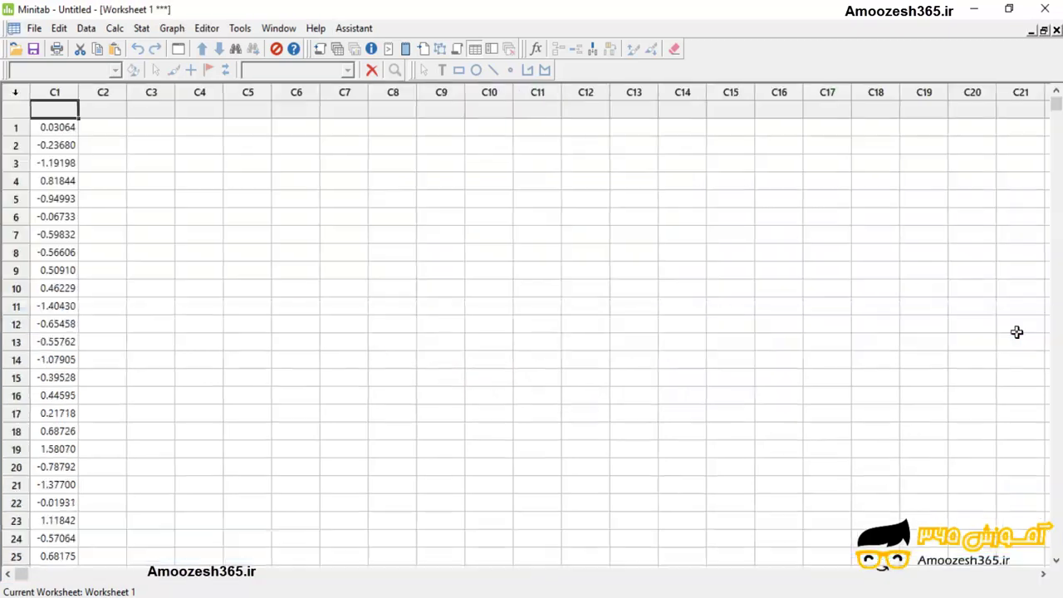
{"action": "left_click", "coordinate": [1056, 563]}
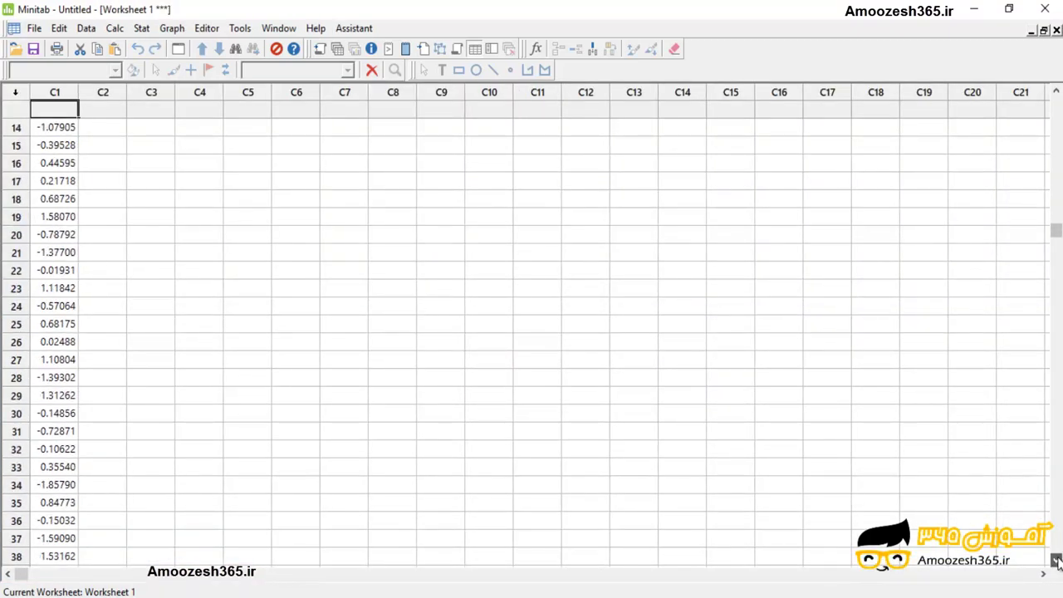
{"action": "scroll", "coordinate": [254, 267], "scroll_direction": "up", "scroll_amount": 5}
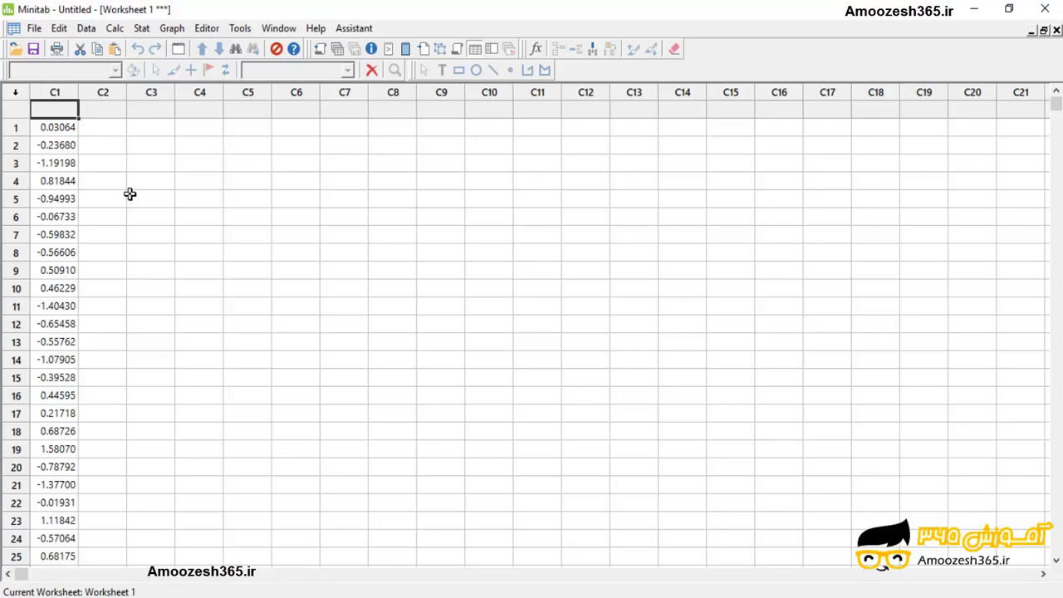
{"action": "scroll", "coordinate": [129, 193], "scroll_direction": "down", "scroll_amount": 8}
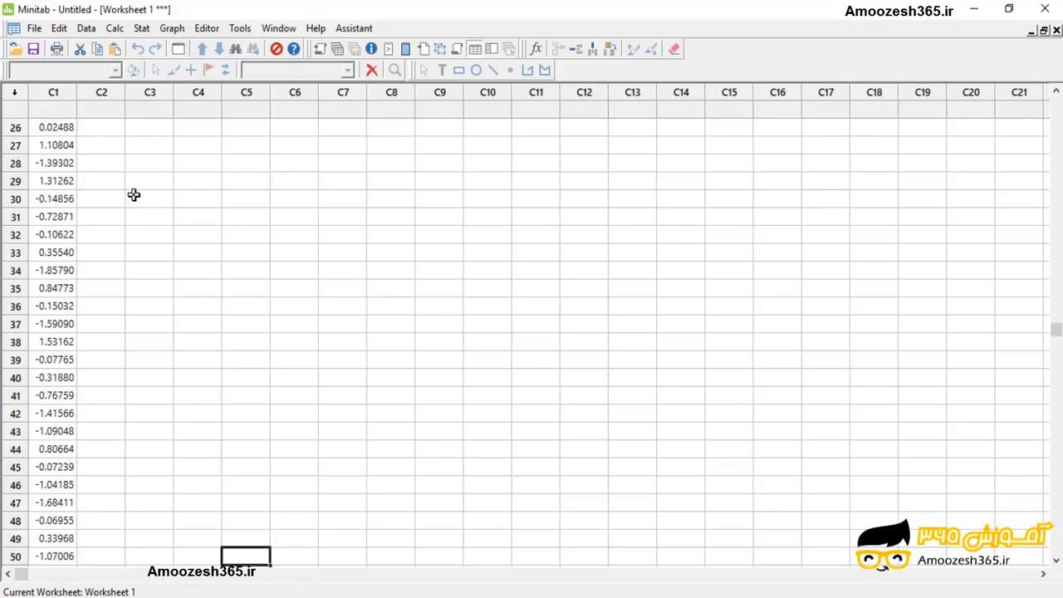
{"action": "left_click", "coordinate": [1057, 562]}
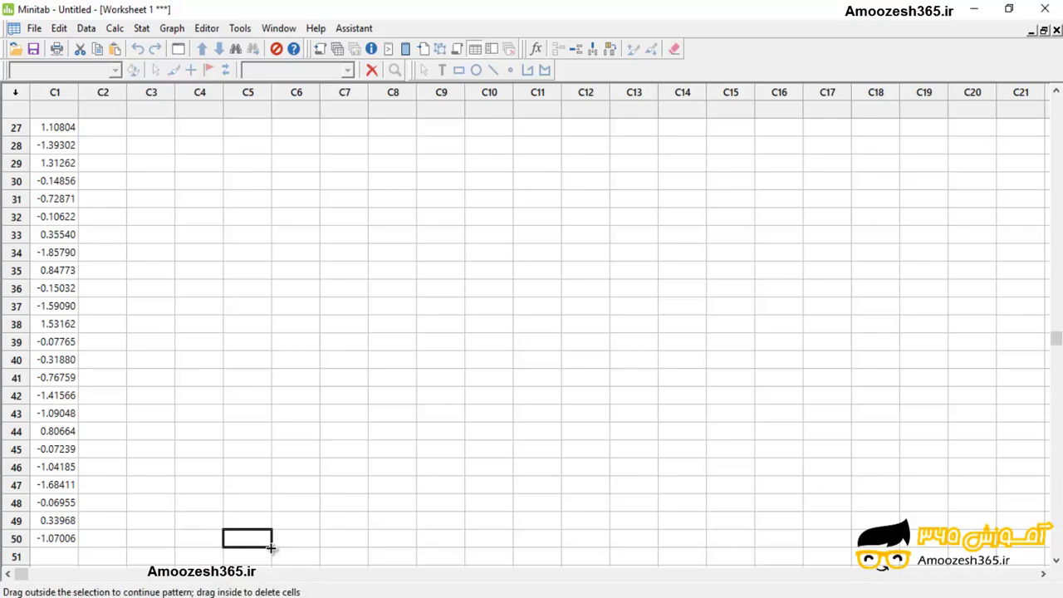
{"action": "left_click", "coordinate": [1044, 31]}
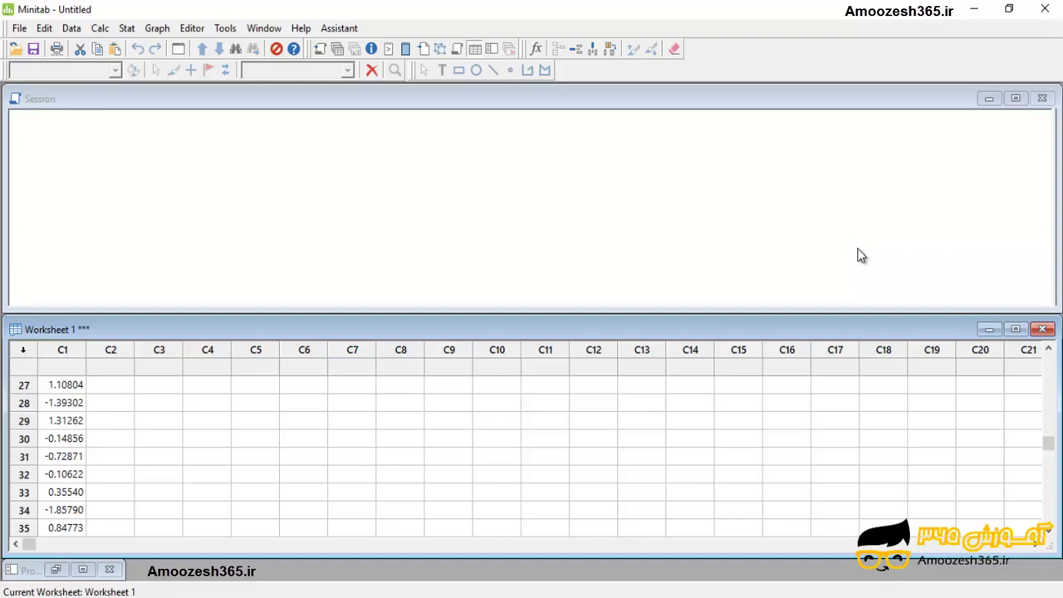